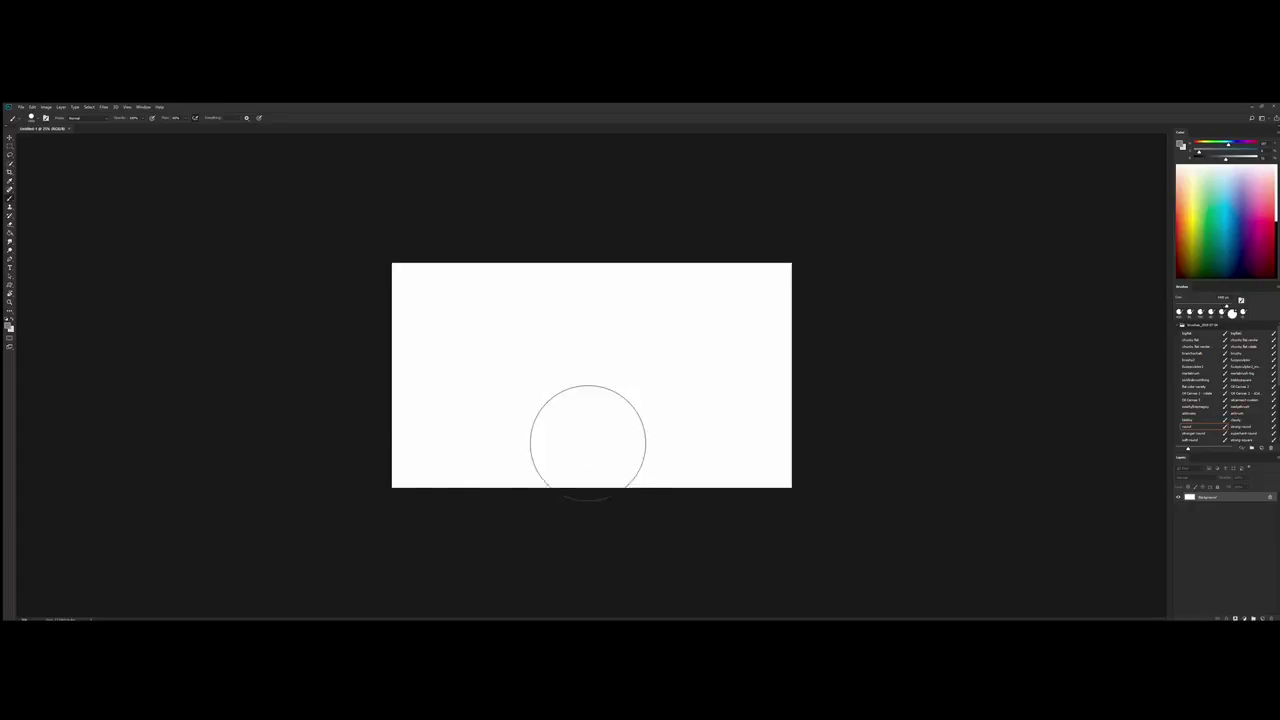
# Cover the canvas in soft grey, blocking in dark mountains, a green valley band and blue-violet sky
pyautogui.moveTo(586, 443)
pyautogui.mouseDown()
pyautogui.moveTo(794, 466)
pyautogui.moveTo(586, 389)
pyautogui.moveTo(740, 345)
pyautogui.mouseUp()
pyautogui.moveTo(560, 380)
pyautogui.mouseDown()
pyautogui.moveTo(680, 400)
pyautogui.moveTo(708, 494)
pyautogui.moveTo(514, 302)
pyautogui.moveTo(580, 435)
pyautogui.moveTo(598, 442)
pyautogui.moveTo(395, 440)
pyautogui.mouseUp()
pyautogui.moveTo(480, 330); pyautogui.dragTo(590, 320)
pyautogui.moveTo(650, 320)
pyautogui.mouseDown()
pyautogui.moveTo(765, 337)
pyautogui.moveTo(643, 343)
pyautogui.moveTo(608, 383)
pyautogui.moveTo(640, 511)
pyautogui.moveTo(440, 310)
pyautogui.moveTo(486, 371)
pyautogui.moveTo(571, 423)
pyautogui.moveTo(720, 343)
pyautogui.moveTo(649, 283)
pyautogui.moveTo(770, 290)
pyautogui.mouseUp()
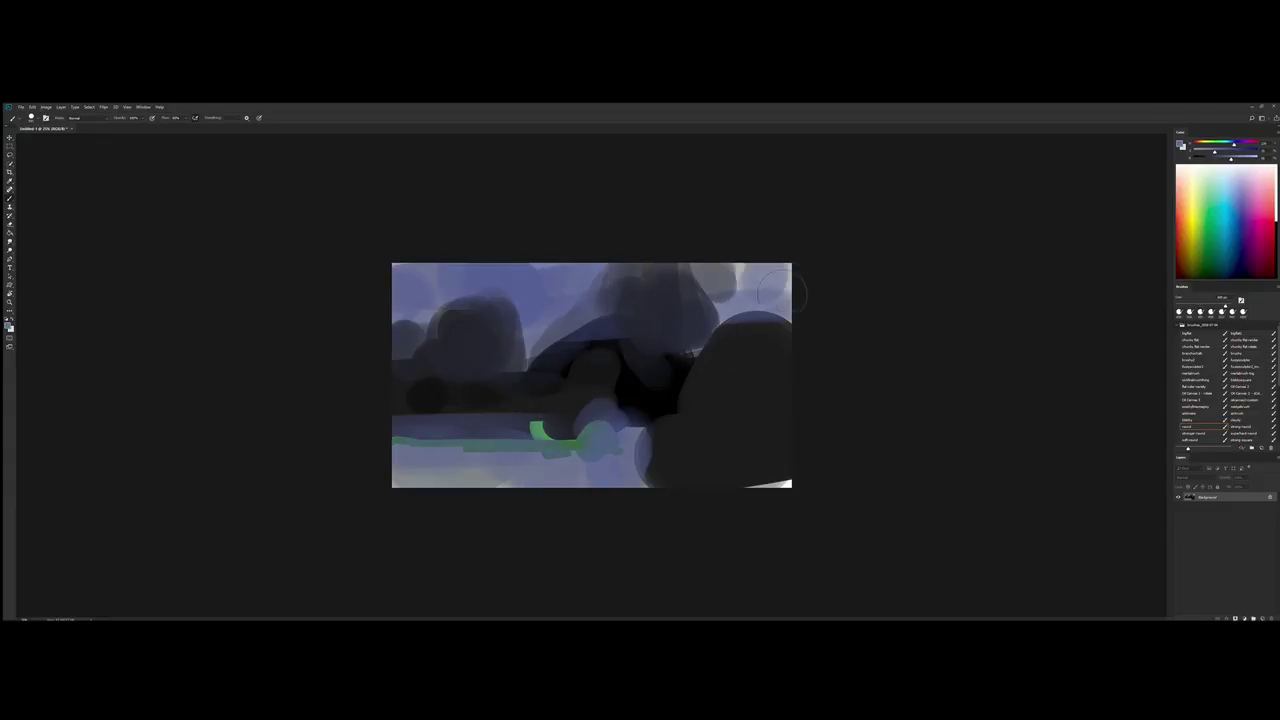
pyautogui.moveTo(770, 470)
pyautogui.mouseDown()
pyautogui.moveTo(450, 428)
pyautogui.moveTo(432, 445)
pyautogui.mouseUp()
# Repaint the green lower band, darken below it and the bottom-right corner, and soften the centre
pyautogui.moveTo(610, 432)
pyautogui.mouseDown()
pyautogui.moveTo(505, 445)
pyautogui.moveTo(568, 457)
pyautogui.mouseUp()
pyautogui.moveTo(504, 420)
pyautogui.mouseDown()
pyautogui.moveTo(395, 424)
pyautogui.moveTo(575, 445)
pyautogui.mouseUp()
pyautogui.moveTo(560, 468); pyautogui.dragTo(650, 440)
pyautogui.moveTo(745, 452)
pyautogui.mouseDown()
pyautogui.moveTo(640, 482)
pyautogui.moveTo(785, 488)
pyautogui.mouseUp()
pyautogui.moveTo(735, 330)
pyautogui.mouseDown()
pyautogui.moveTo(710, 358)
pyautogui.moveTo(580, 400)
pyautogui.moveTo(577, 388)
pyautogui.moveTo(655, 398)
pyautogui.moveTo(675, 385)
pyautogui.mouseUp()
# Lighten the dark centre, darken the top-right rock and lower-left corner, and streak light across the green band
pyautogui.moveTo(730, 310)
pyautogui.mouseDown()
pyautogui.moveTo(695, 355)
pyautogui.moveTo(790, 305)
pyautogui.mouseUp()
pyautogui.moveTo(615, 415); pyautogui.dragTo(395, 426)
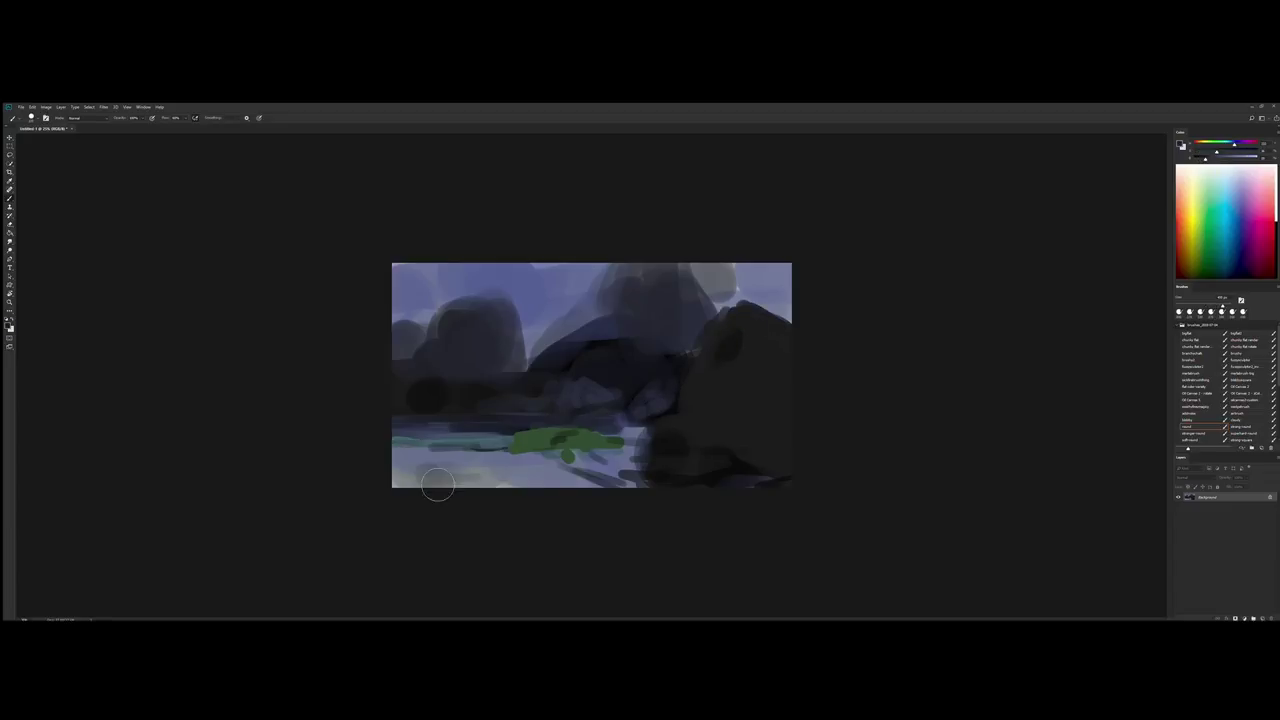
pyautogui.moveTo(480, 468); pyautogui.dragTo(400, 495)
pyautogui.press('x')
pyautogui.moveTo(640, 440); pyautogui.dragTo(402, 428)
# Shape the left mountain and pointed central peak, adding light touches near the river
pyautogui.moveTo(510, 378)
pyautogui.mouseDown()
pyautogui.moveTo(505, 318)
pyautogui.moveTo(530, 368)
pyautogui.mouseUp()
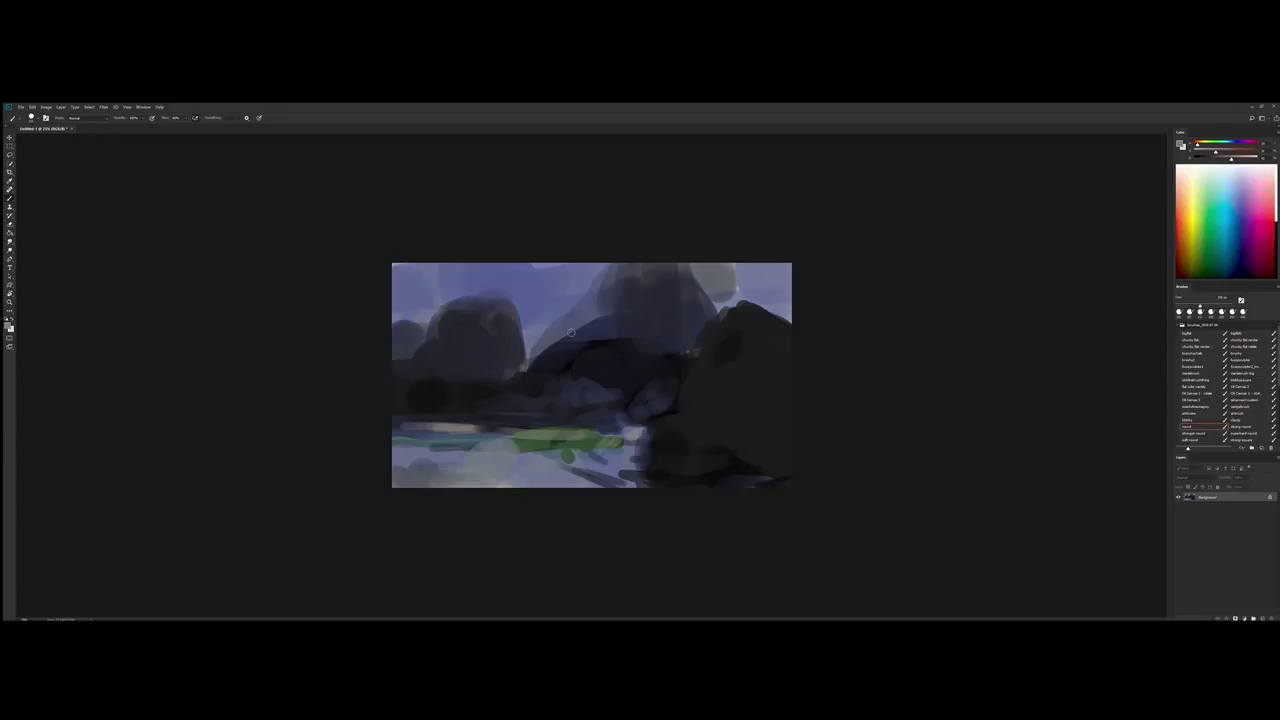
pyautogui.moveTo(616, 266)
pyautogui.mouseDown()
pyautogui.moveTo(546, 318)
pyautogui.moveTo(535, 345)
pyautogui.mouseUp()
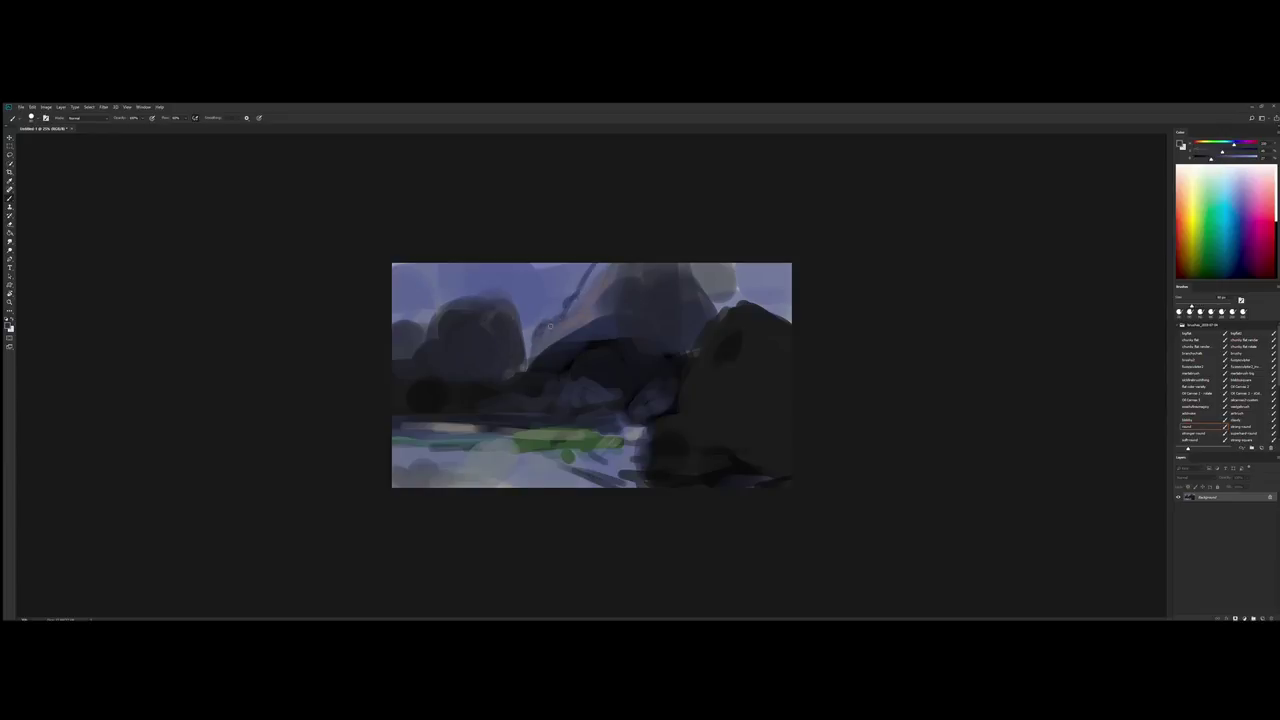
pyautogui.moveTo(580, 290); pyautogui.dragTo(560, 330)
pyautogui.moveTo(595, 268)
pyautogui.mouseDown()
pyautogui.moveTo(545, 345)
pyautogui.moveTo(612, 315)
pyautogui.moveTo(520, 350)
pyautogui.mouseUp()
pyautogui.moveTo(625, 400)
pyautogui.mouseDown()
pyautogui.moveTo(570, 425)
pyautogui.moveTo(531, 419)
pyautogui.moveTo(615, 397)
pyautogui.mouseUp()
# Darken the big rock's left edge and line the riverbank in dark paint, lightening the lower-left blob
pyautogui.moveTo(706, 332); pyautogui.dragTo(684, 392)
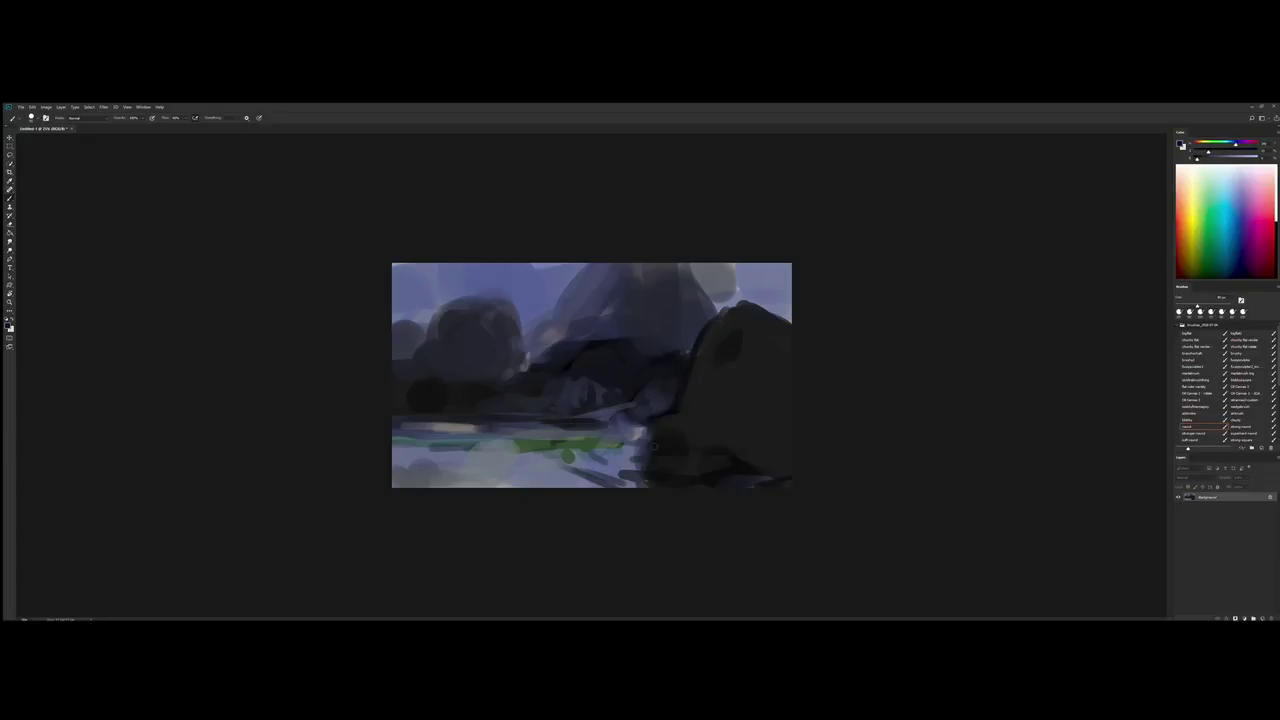
pyautogui.moveTo(645, 434)
pyautogui.mouseDown()
pyautogui.moveTo(582, 458)
pyautogui.moveTo(580, 484)
pyautogui.moveTo(495, 490)
pyautogui.mouseUp()
pyautogui.keyDown('alt'); pyautogui.click(411, 432); pyautogui.keyUp('alt')
pyautogui.moveTo(411, 432); pyautogui.dragTo(556, 428)
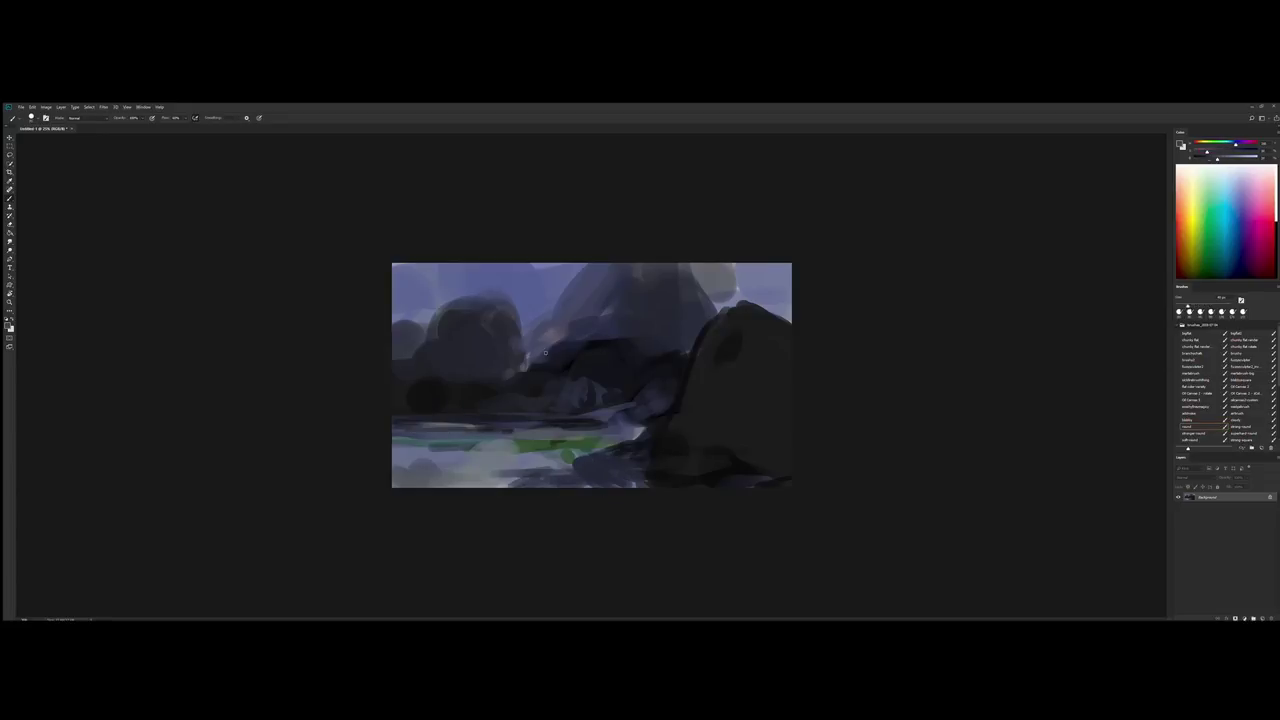
pyautogui.moveTo(410, 392); pyautogui.dragTo(470, 408)
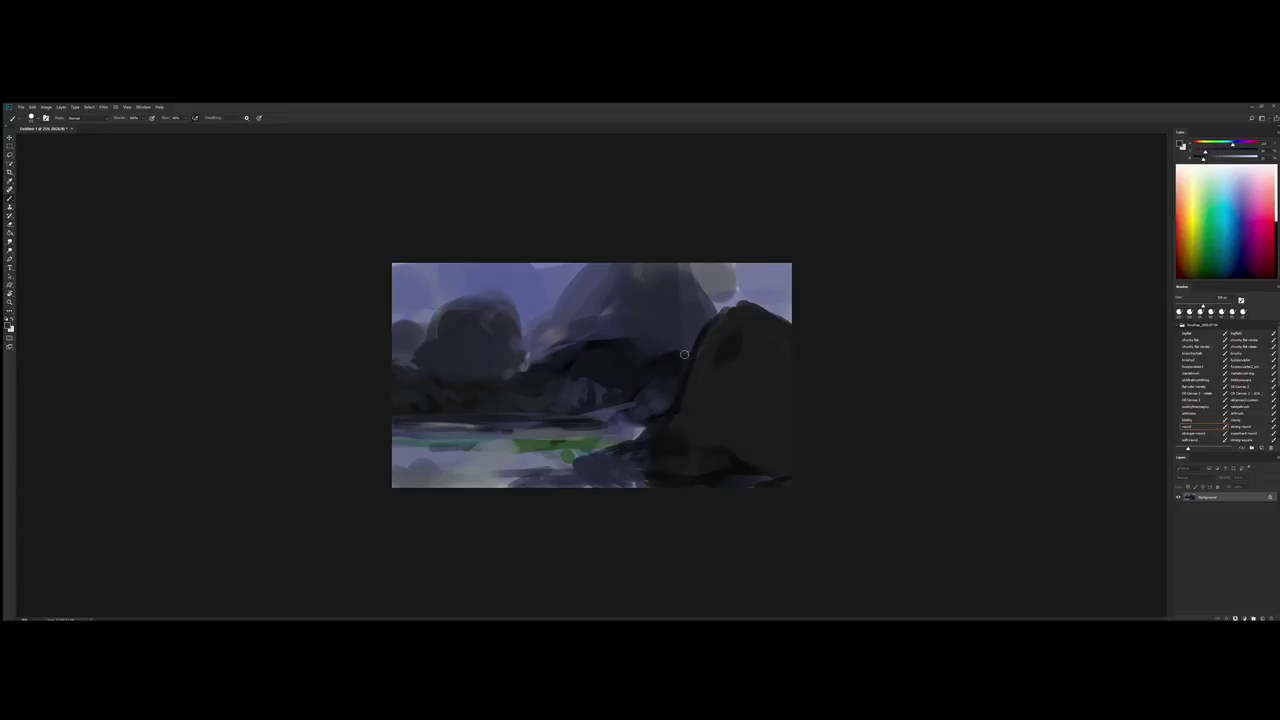
# Darken and reshape the right-hand rock and the sky around its top, briefly smudging the paint
pyautogui.moveTo(770, 344); pyautogui.dragTo(743, 366)
pyautogui.keyDown('alt'); pyautogui.click(610, 368); pyautogui.keyUp('alt')
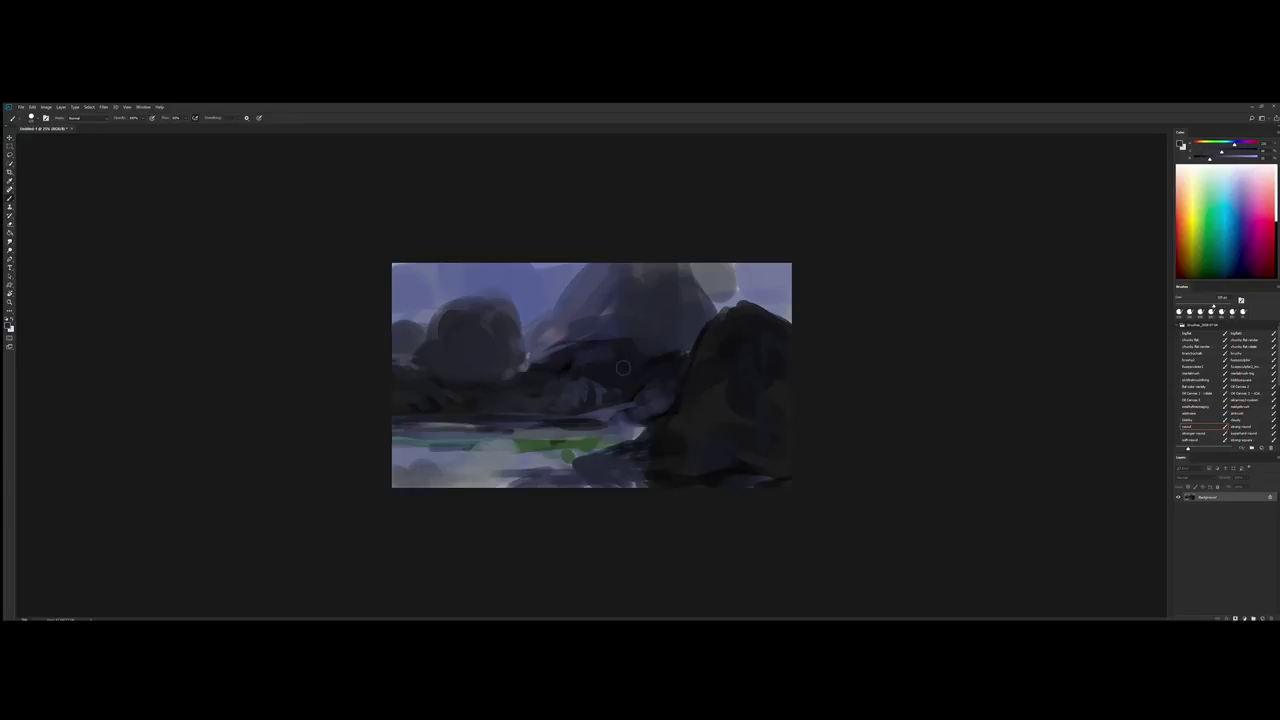
pyautogui.moveTo(694, 325); pyautogui.dragTo(770, 290)
pyautogui.press('r')
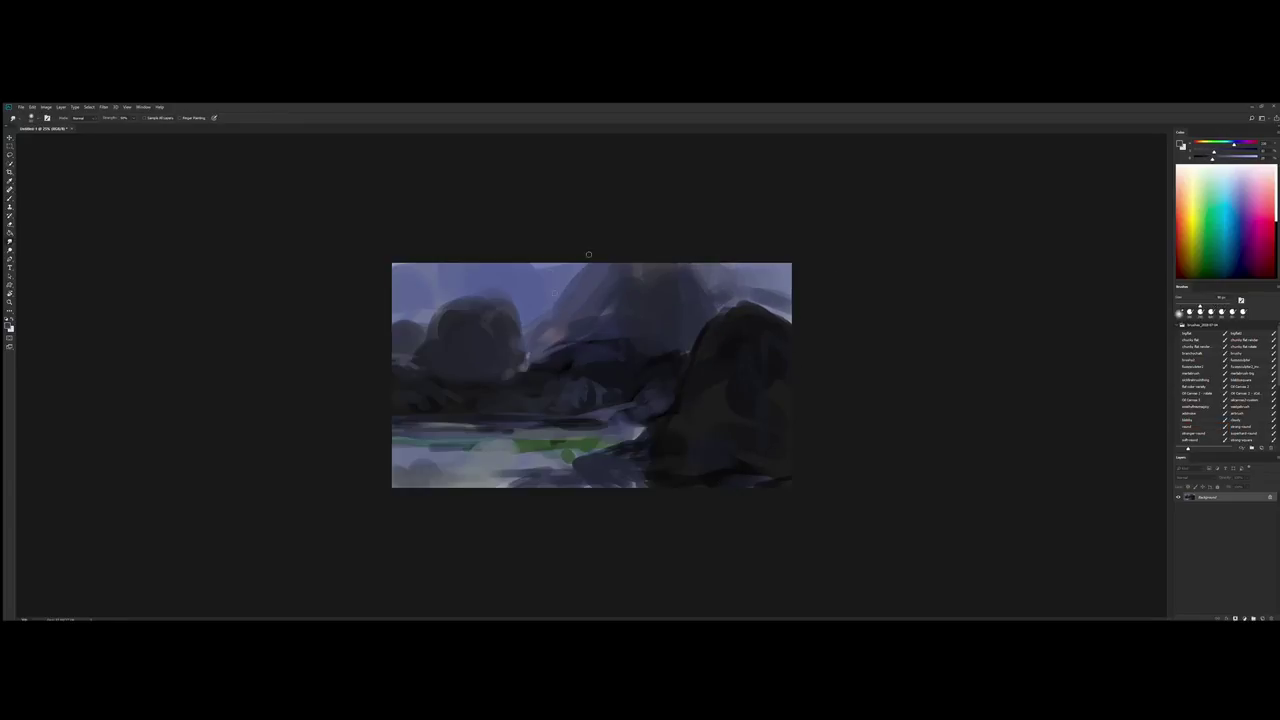
pyautogui.press('b')
# Slightly darken the top-left sky and deepen the central rocks with sampled colours
pyautogui.moveTo(408, 285)
pyautogui.mouseDown()
pyautogui.moveTo(428, 310)
pyautogui.moveTo(453, 291)
pyautogui.mouseUp()
pyautogui.keyDown('alt'); pyautogui.click(427, 309); pyautogui.keyUp('alt')
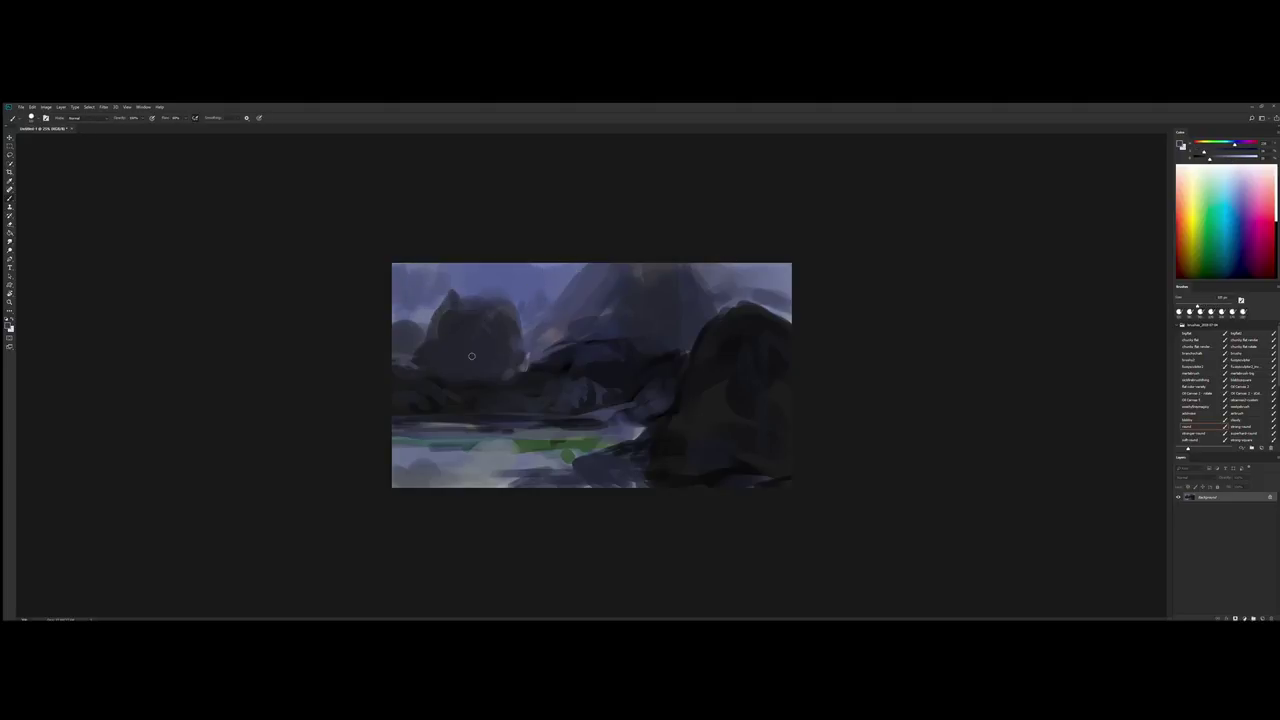
pyautogui.keyDown('alt'); pyautogui.click(572, 362); pyautogui.keyUp('alt')
pyautogui.moveTo(569, 363); pyautogui.dragTo(574, 342)
pyautogui.keyDown('alt'); pyautogui.click(639, 303); pyautogui.keyUp('alt')
pyautogui.keyDown('alt'); pyautogui.click(556, 336); pyautogui.keyUp('alt')
# Zoom in and paint dark strokes on the left peak and a dark vertical spire on the central rocks
pyautogui.hotkey('ctrl', '+')
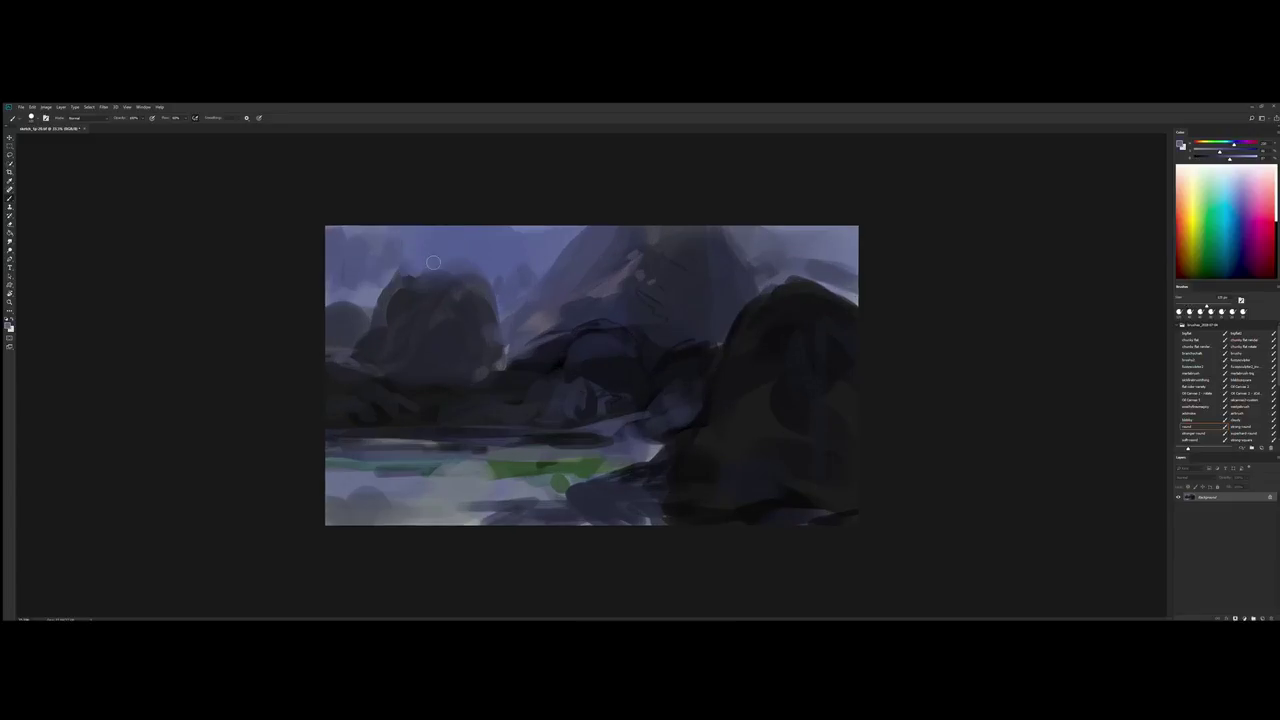
pyautogui.keyDown('alt'); pyautogui.click(418, 268); pyautogui.keyUp('alt')
pyautogui.moveTo(436, 296); pyautogui.dragTo(432, 252)
pyautogui.keyDown('alt'); pyautogui.click(580, 326); pyautogui.keyUp('alt')
pyautogui.moveTo(580, 345)
pyautogui.mouseDown()
pyautogui.moveTo(572, 300)
pyautogui.moveTo(572, 316)
pyautogui.mouseUp()
pyautogui.keyDown('alt'); pyautogui.click(572, 370); pyautogui.keyUp('alt')
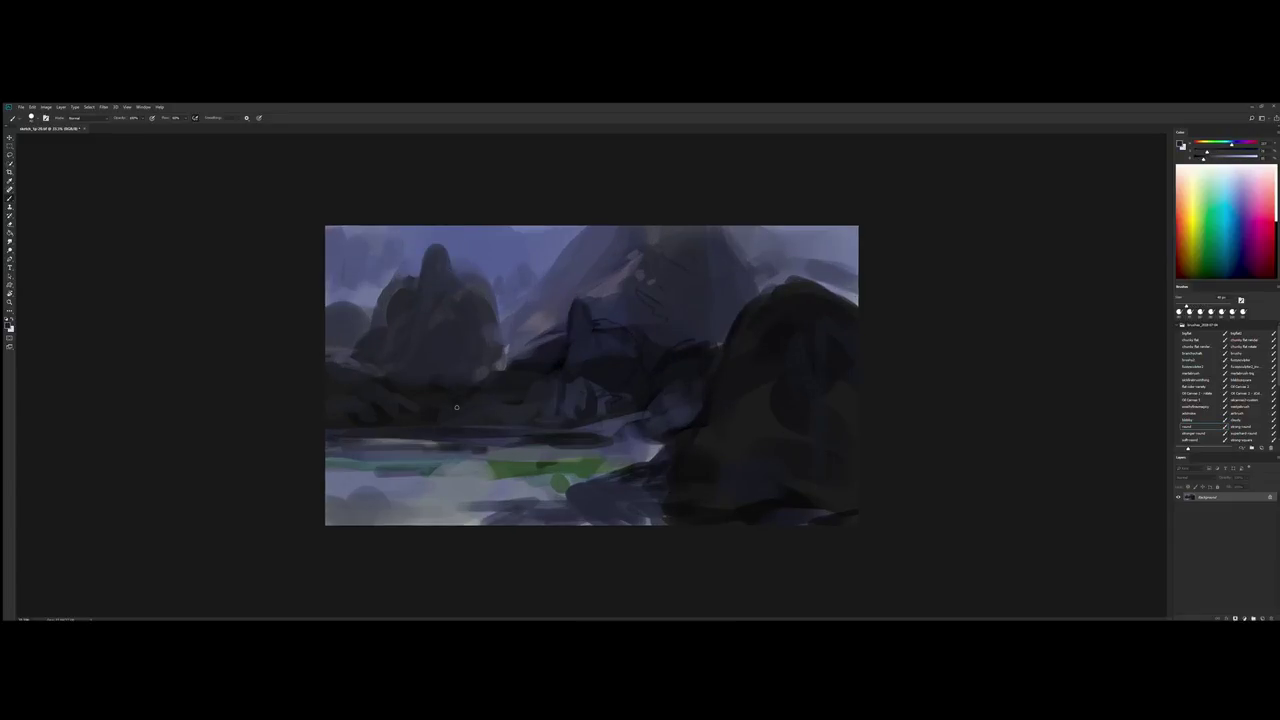
# Run sampled valley green along the shoreline and darken the right mountain's left edge and top
pyautogui.keyDown('alt'); pyautogui.click(555, 462); pyautogui.keyUp('alt')
pyautogui.moveTo(598, 422); pyautogui.dragTo(330, 424)
pyautogui.keyDown('alt'); pyautogui.click(830, 292); pyautogui.keyUp('alt')
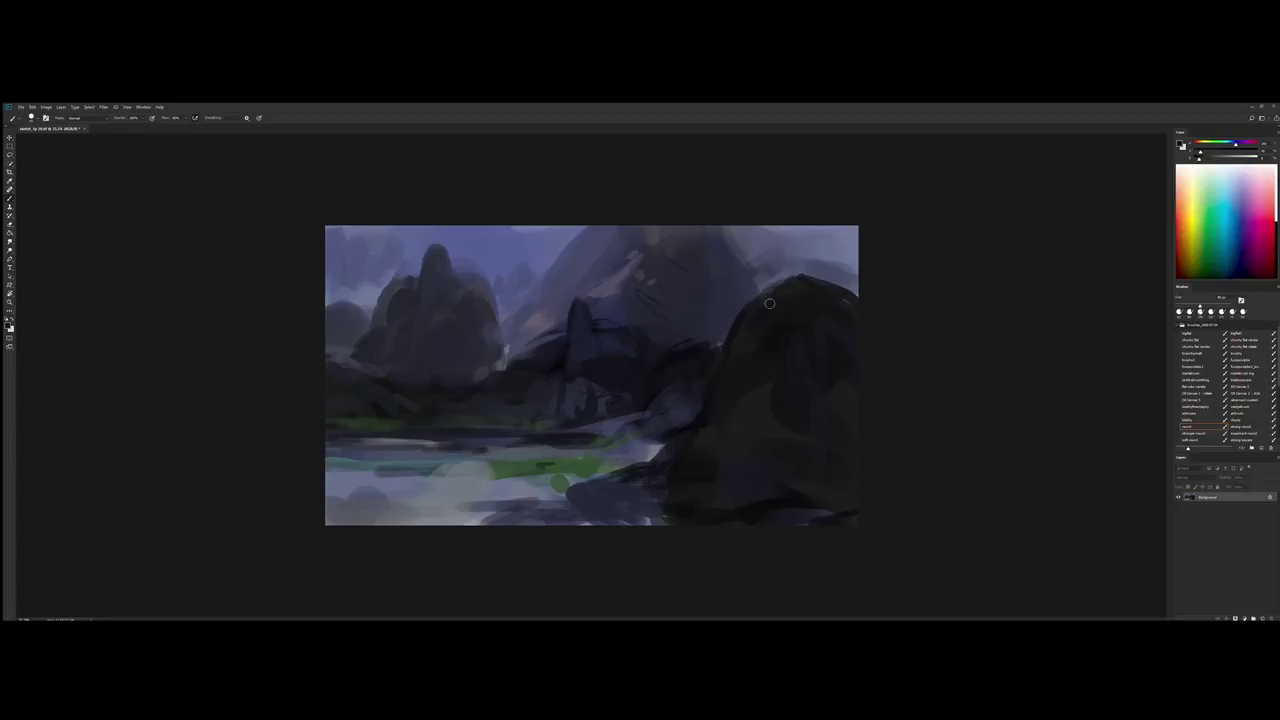
pyautogui.moveTo(738, 345)
pyautogui.mouseDown()
pyautogui.moveTo(756, 280)
pyautogui.moveTo(850, 266)
pyautogui.mouseUp()
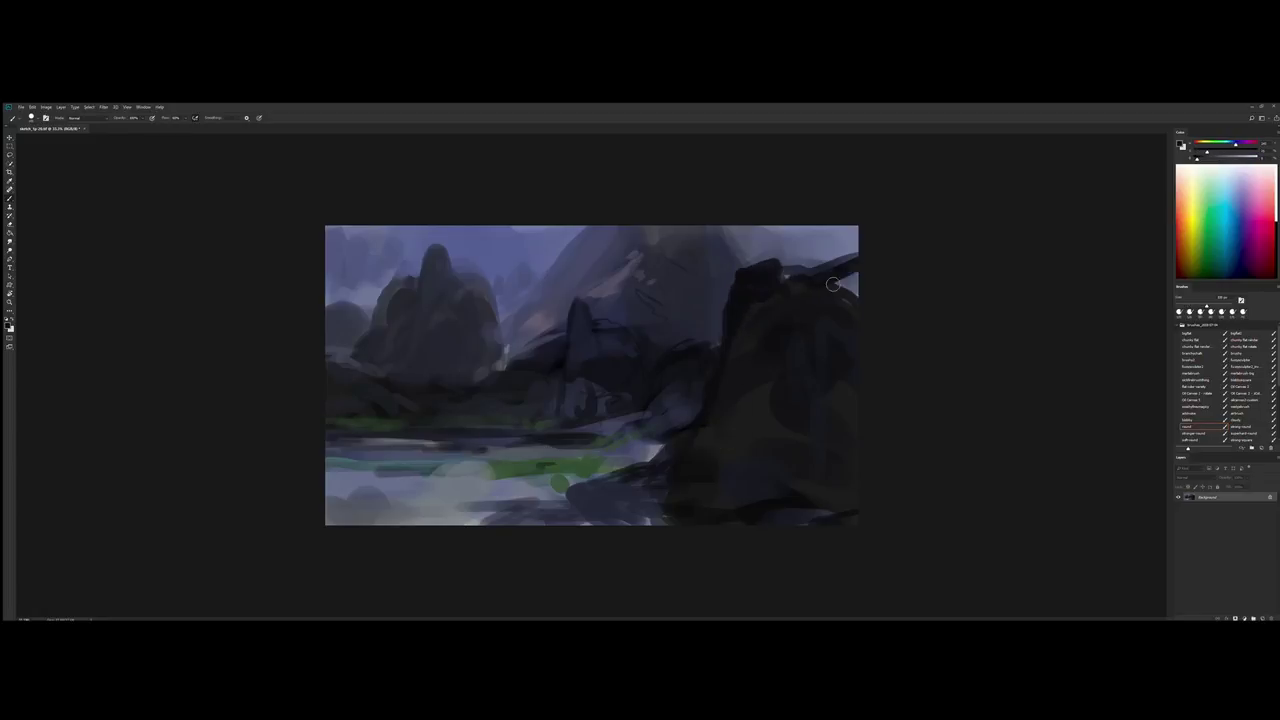
pyautogui.keyDown('alt'); pyautogui.click(766, 243); pyautogui.keyUp('alt')
# Smooth the middle grey mountain top with a larger brush and add lighter strokes on the dark ridge
pyautogui.press(']')
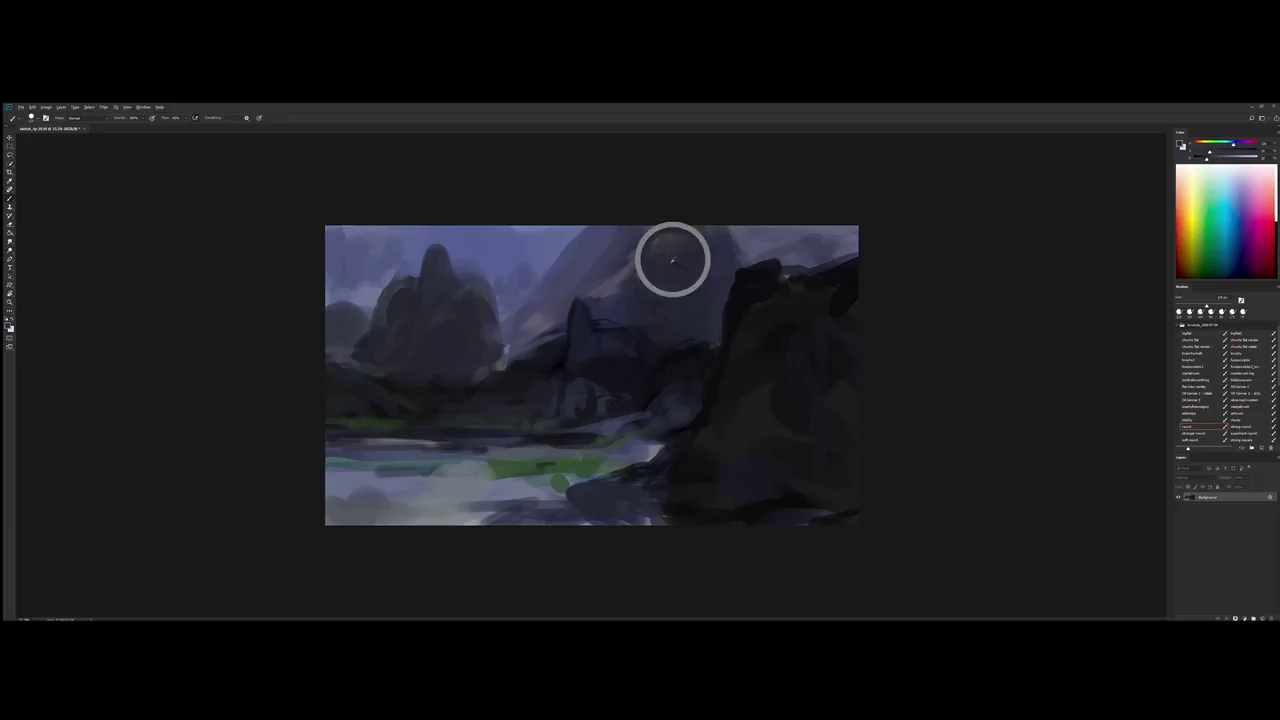
pyautogui.moveTo(671, 257); pyautogui.dragTo(660, 258)
pyautogui.press('[')
pyautogui.press('[')
pyautogui.press('[')
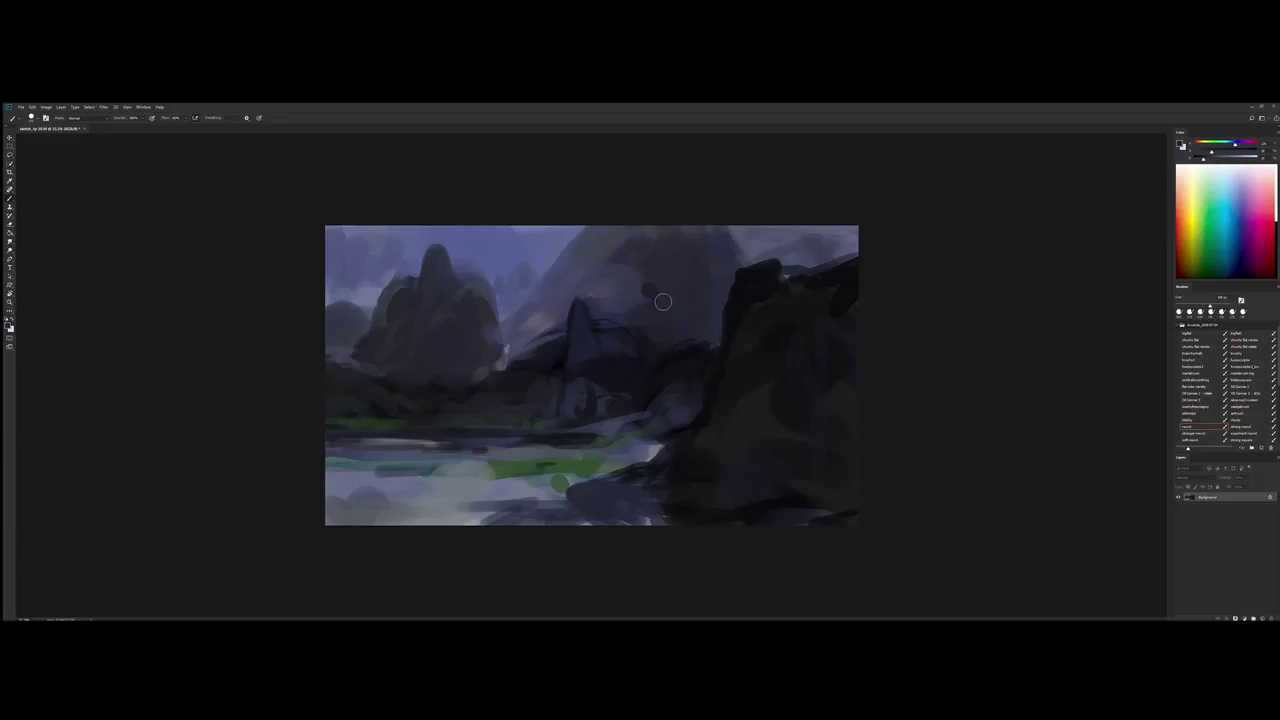
pyautogui.press('[')
pyautogui.press('[')
pyautogui.press('[')
pyautogui.press(']')
pyautogui.press(']')
pyautogui.press(']')
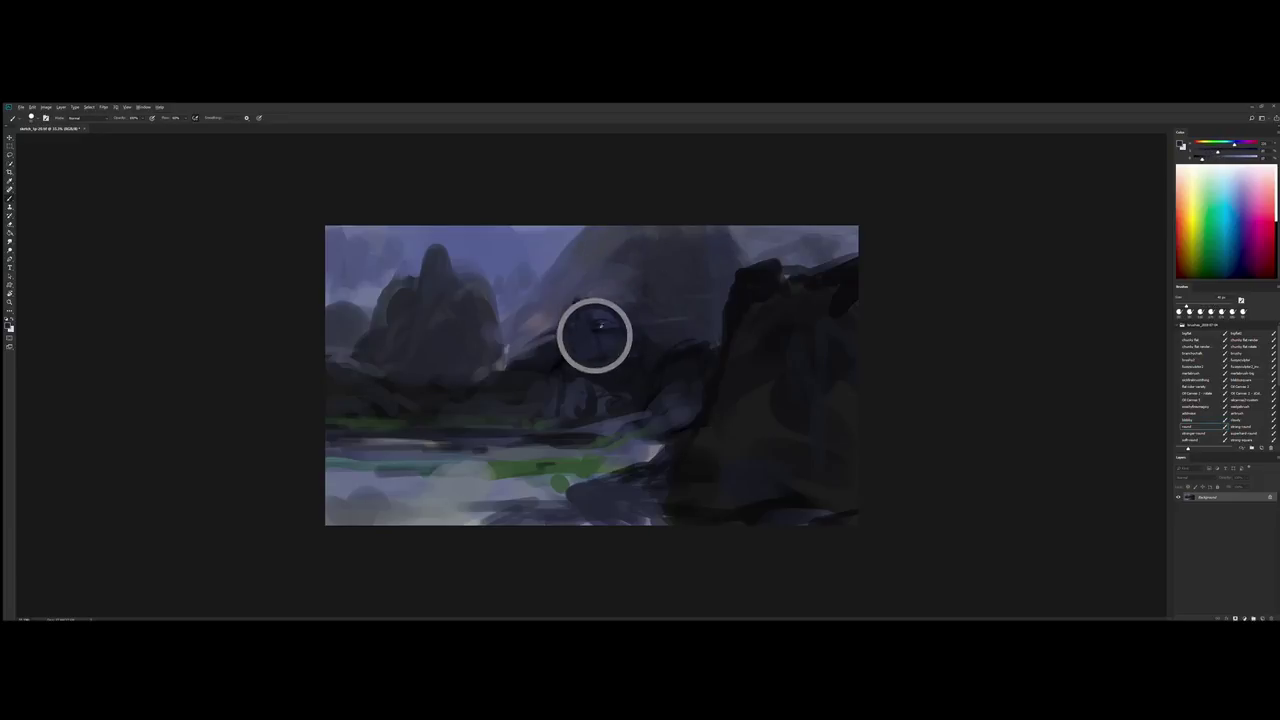
pyautogui.press('[')
pyautogui.press('[')
pyautogui.press('[')
pyautogui.keyDown('alt'); pyautogui.click(627, 380); pyautogui.keyUp('alt')
pyautogui.moveTo(695, 380)
pyautogui.mouseDown()
pyautogui.moveTo(688, 345)
pyautogui.moveTo(670, 398)
pyautogui.moveTo(648, 382)
pyautogui.moveTo(604, 400)
pyautogui.mouseUp()
# Darken the lower-left foreground and dab a short dark mark near the water
pyautogui.keyDown('alt'); pyautogui.click(593, 405); pyautogui.keyUp('alt')
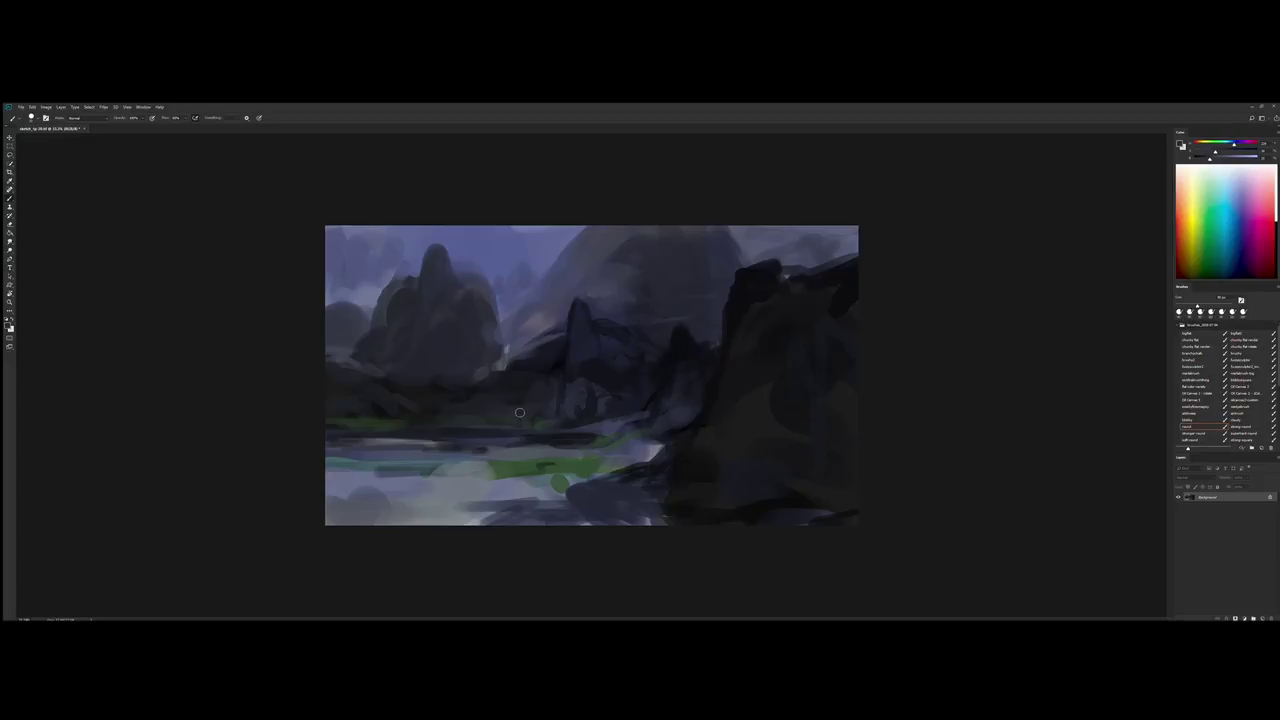
pyautogui.press('[')
pyautogui.keyDown('alt'); pyautogui.click(403, 391); pyautogui.keyUp('alt')
pyautogui.keyDown('alt'); pyautogui.click(431, 442); pyautogui.keyUp('alt')
pyautogui.press(']')
pyautogui.moveTo(443, 534)
pyautogui.mouseDown()
pyautogui.moveTo(340, 500)
pyautogui.moveTo(343, 477)
pyautogui.moveTo(309, 431)
pyautogui.moveTo(348, 452)
pyautogui.mouseUp()
pyautogui.press('[')
pyautogui.keyDown('alt'); pyautogui.click(379, 445); pyautogui.keyUp('alt')
pyautogui.keyDown('alt'); pyautogui.click(498, 336); pyautogui.keyUp('alt')
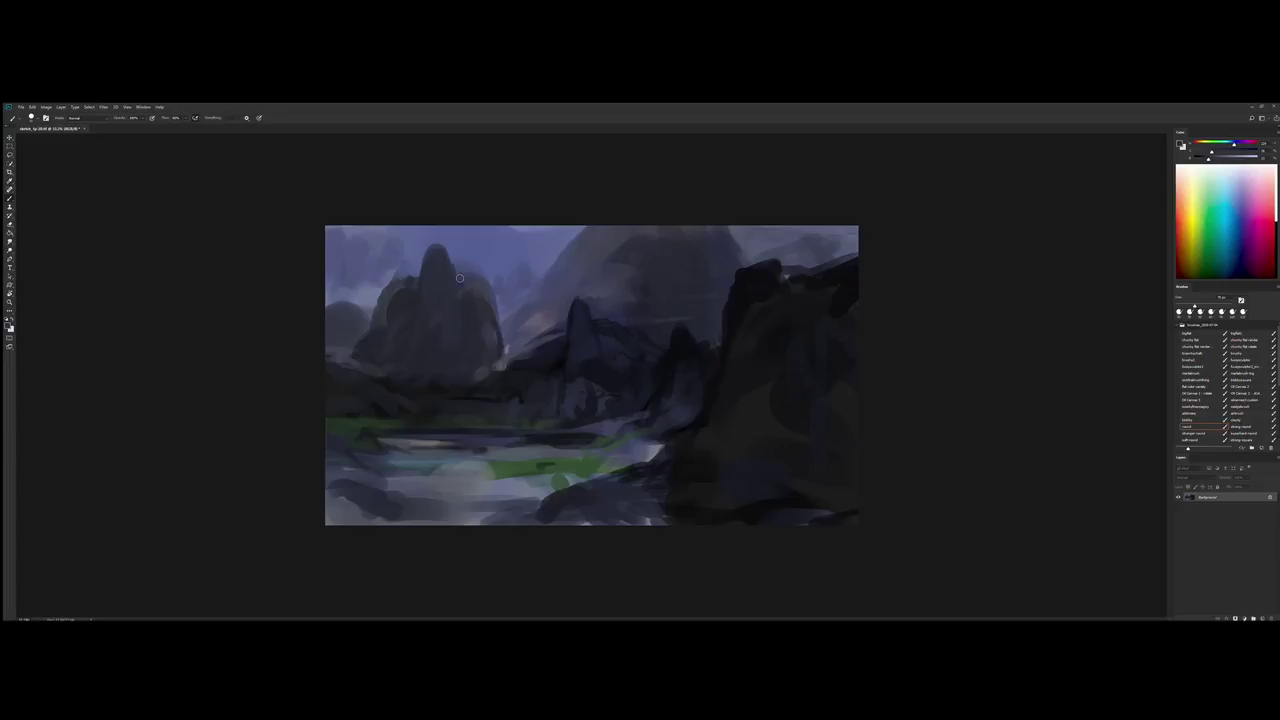
# With a roughly 100 px brush, darken the cliff edge and the painting's bottom edge
pyautogui.keyDown('alt'); pyautogui.click(533, 386); pyautogui.keyUp('alt')
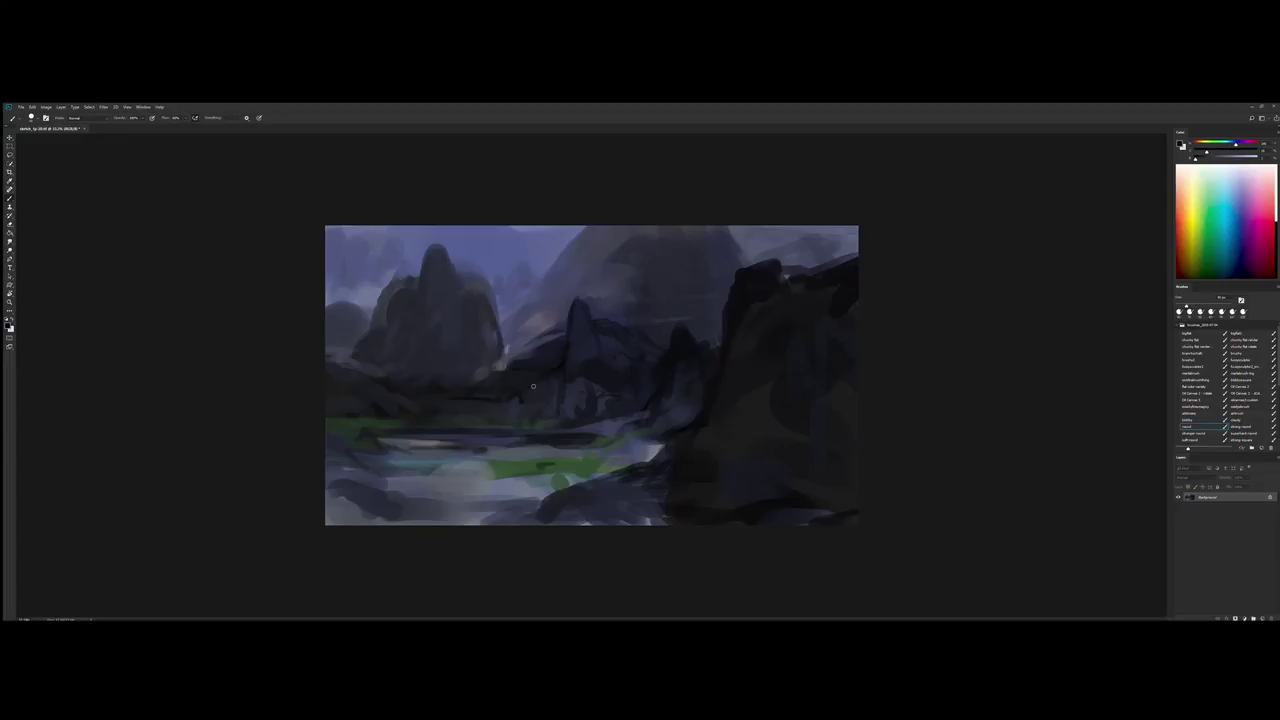
pyautogui.keyDown('alt'); pyautogui.click(616, 410); pyautogui.keyUp('alt')
pyautogui.keyDown('alt'); pyautogui.click(666, 440); pyautogui.keyUp('alt')
pyautogui.press(']')
pyautogui.press(']')
pyautogui.press(']')
pyautogui.keyDown('alt'); pyautogui.click(765, 319); pyautogui.keyUp('alt')
pyautogui.keyDown('alt'); pyautogui.click(797, 478); pyautogui.keyUp('alt')
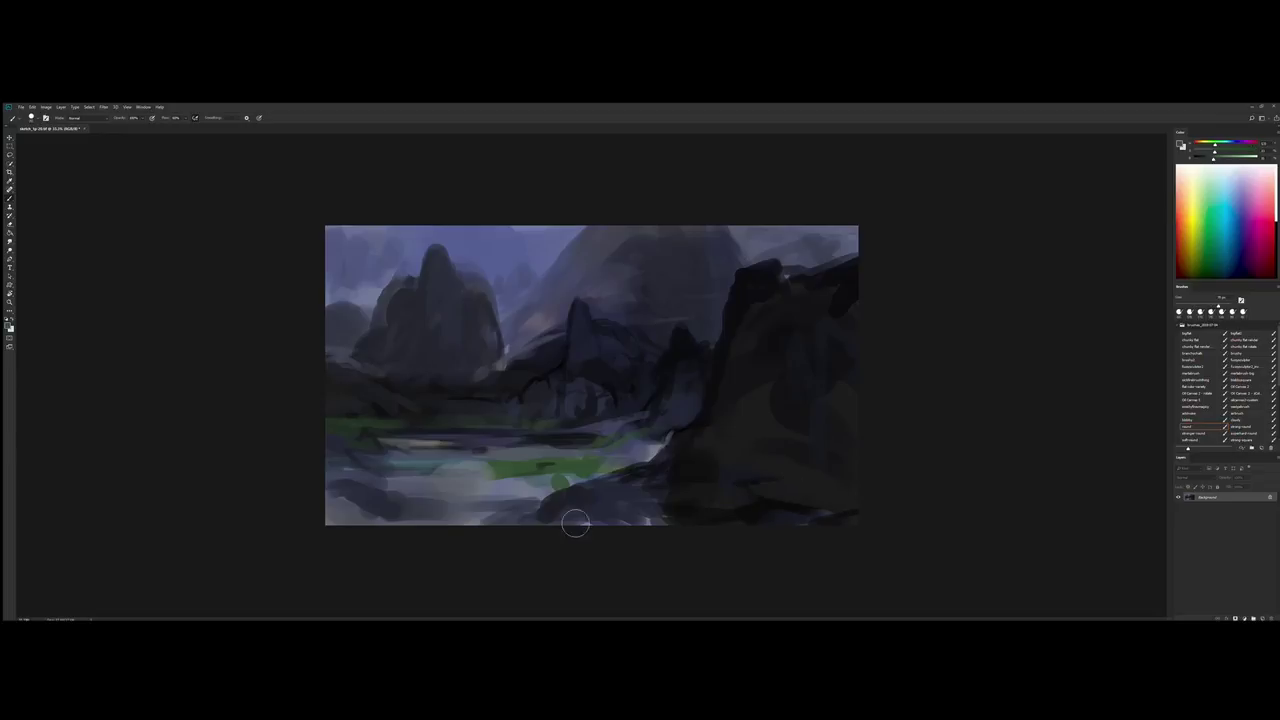
pyautogui.moveTo(576, 522); pyautogui.dragTo(658, 496)
# Darken the shoreline from the lower left with a sampled dark shoreline colour
pyautogui.keyDown('alt'); pyautogui.click(680, 494); pyautogui.keyUp('alt')
pyautogui.press('[')
pyautogui.press('[')
pyautogui.press('[')
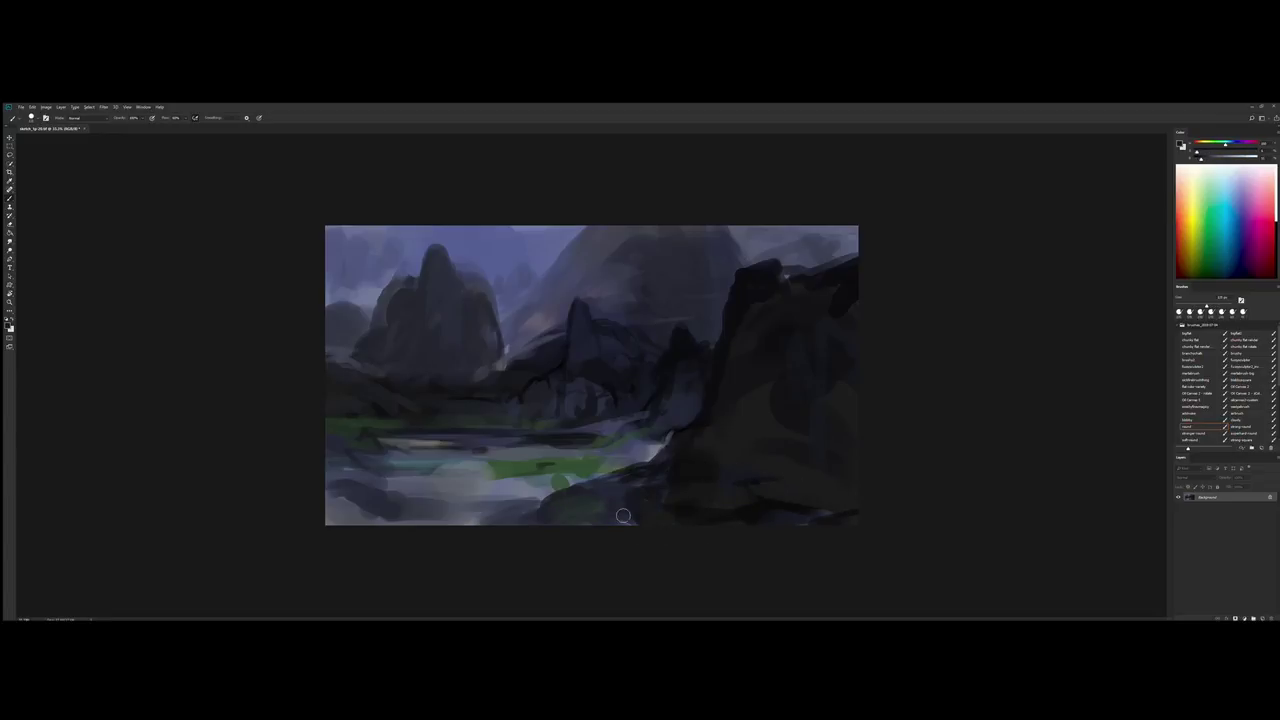
pyautogui.keyDown('alt'); pyautogui.click(592, 501); pyautogui.keyUp('alt')
pyautogui.moveTo(472, 512); pyautogui.dragTo(658, 446)
pyautogui.keyDown('alt'); pyautogui.click(660, 441); pyautogui.keyUp('alt')
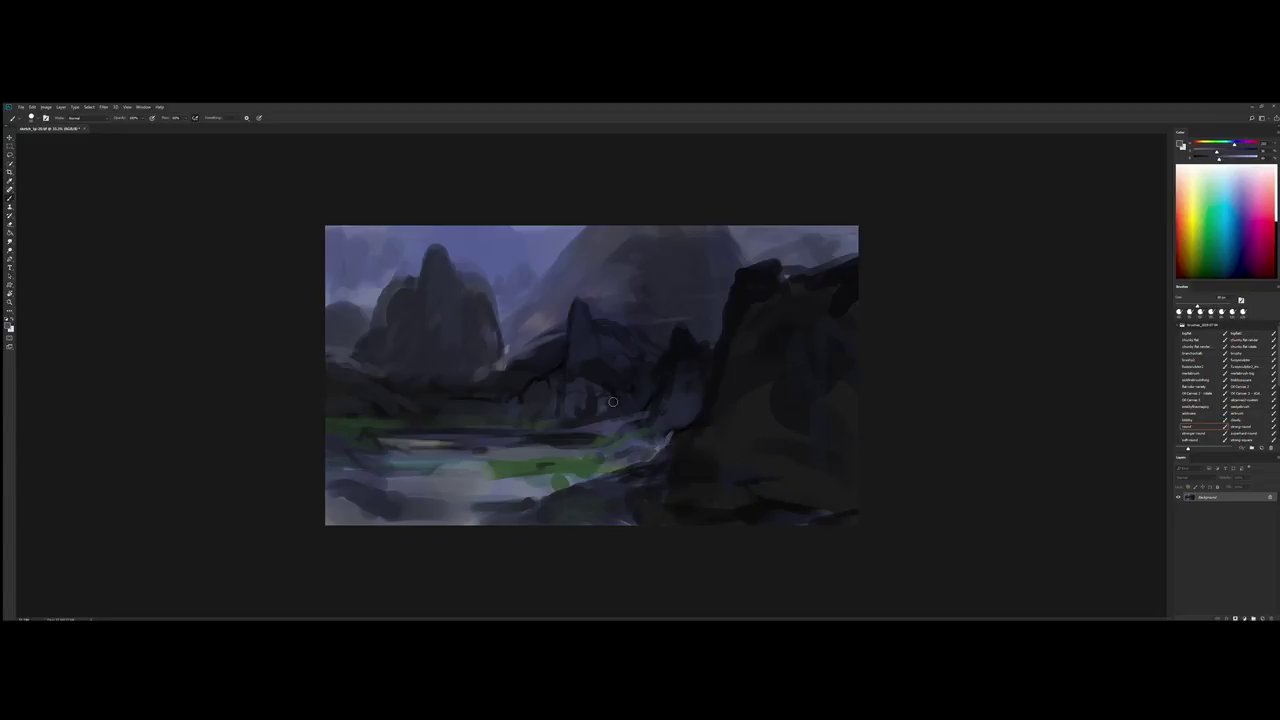
pyautogui.press(']')
pyautogui.press(']')
pyautogui.press(']')
# Extend the dark cliff ridge at top right toward the top edge using a half-size brush
pyautogui.keyDown('alt'); pyautogui.click(719, 321); pyautogui.keyUp('alt')
pyautogui.keyDown('alt'); pyautogui.click(701, 258); pyautogui.keyUp('alt')
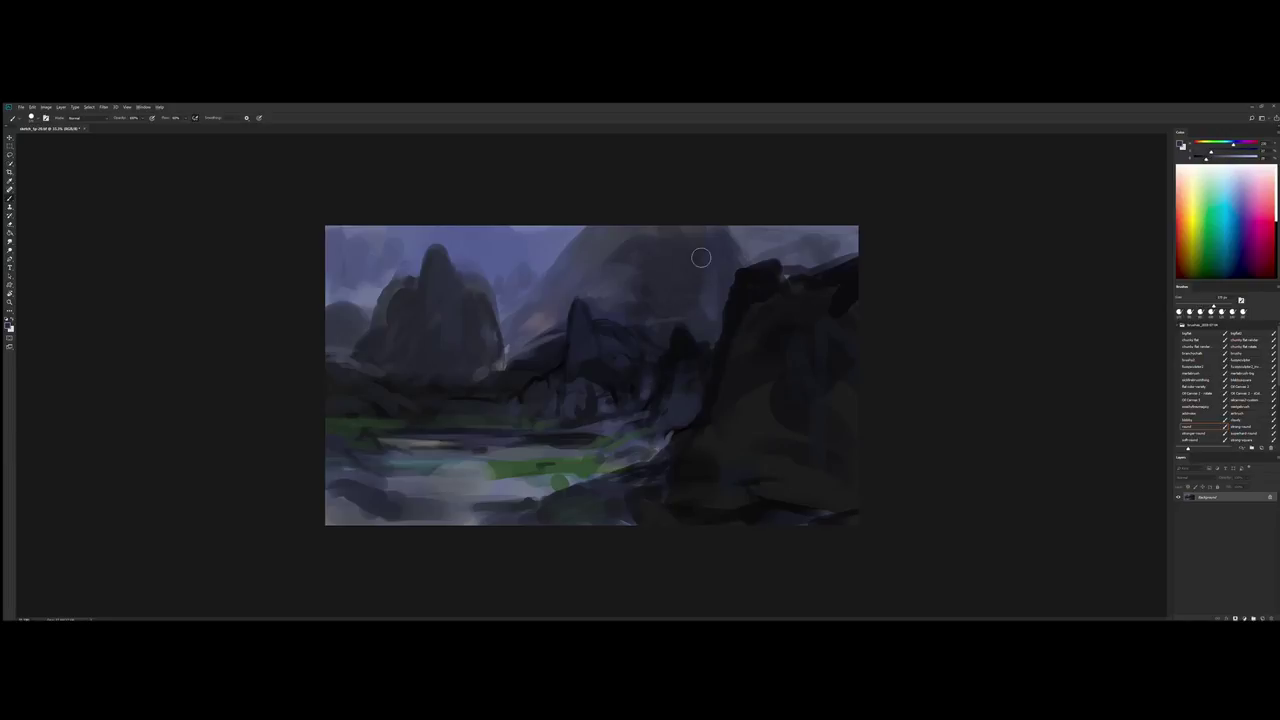
pyautogui.press('[')
pyautogui.press('[')
pyautogui.keyDown('alt'); pyautogui.click(695, 292); pyautogui.keyUp('alt')
pyautogui.moveTo(785, 276); pyautogui.dragTo(854, 253)
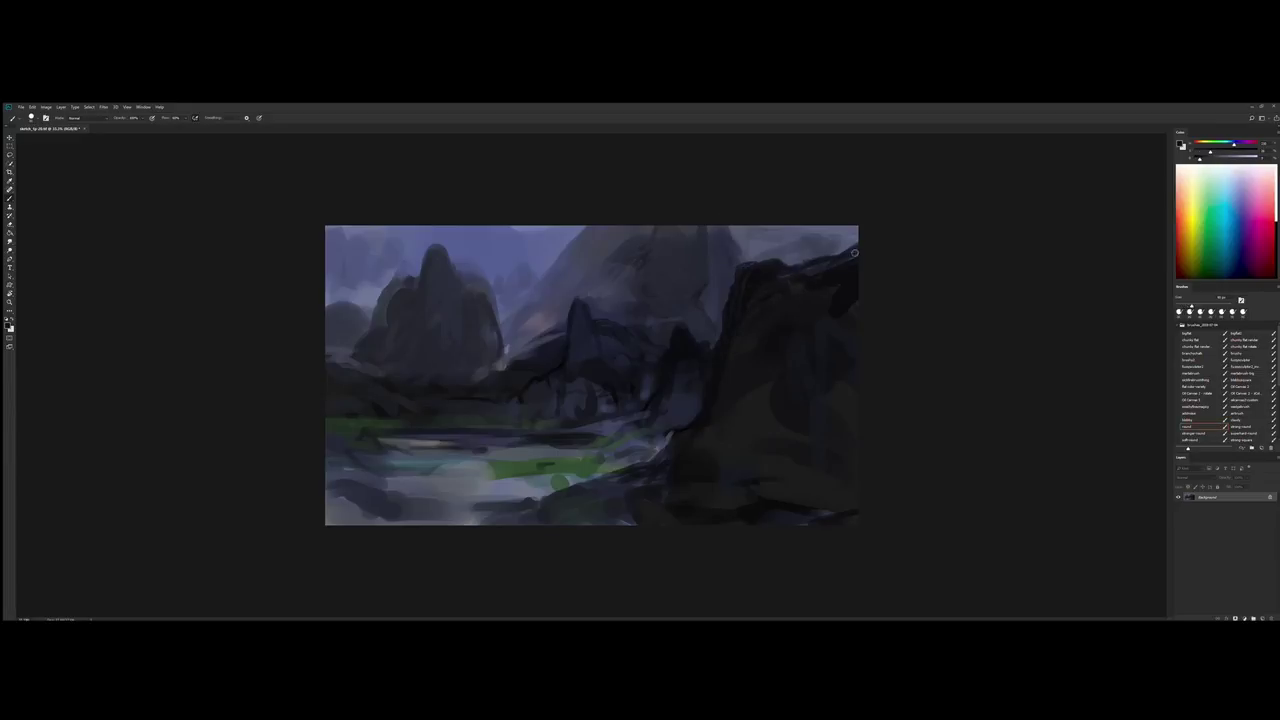
# Darken along the bottom edge and around the green patch at lower left
pyautogui.keyDown('alt'); pyautogui.click(681, 343); pyautogui.keyUp('alt')
pyautogui.keyDown('alt'); pyautogui.click(369, 357); pyautogui.keyUp('alt')
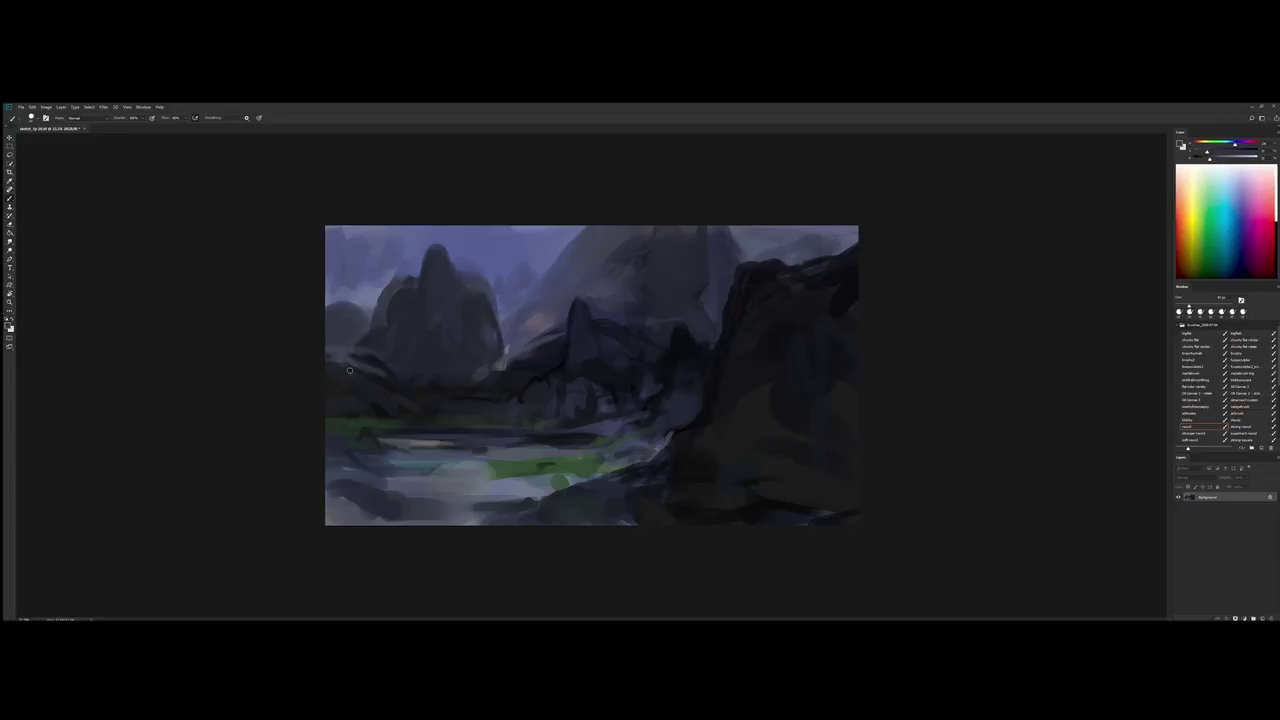
pyautogui.keyDown('alt'); pyautogui.click(365, 350); pyautogui.keyUp('alt')
pyautogui.keyDown('alt'); pyautogui.click(475, 414); pyautogui.keyUp('alt')
pyautogui.moveTo(529, 532); pyautogui.dragTo(331, 534)
pyautogui.keyDown('alt'); pyautogui.click(569, 433); pyautogui.keyUp('alt')
pyautogui.moveTo(540, 462)
pyautogui.mouseDown()
pyautogui.moveTo(450, 464)
pyautogui.moveTo(592, 476)
pyautogui.mouseUp()
# Break up the green patch with dark dabs and a small dark stroke
pyautogui.keyDown('alt'); pyautogui.click(482, 434); pyautogui.keyUp('alt')
pyautogui.keyDown('alt'); pyautogui.click(567, 487); pyautogui.keyUp('alt')
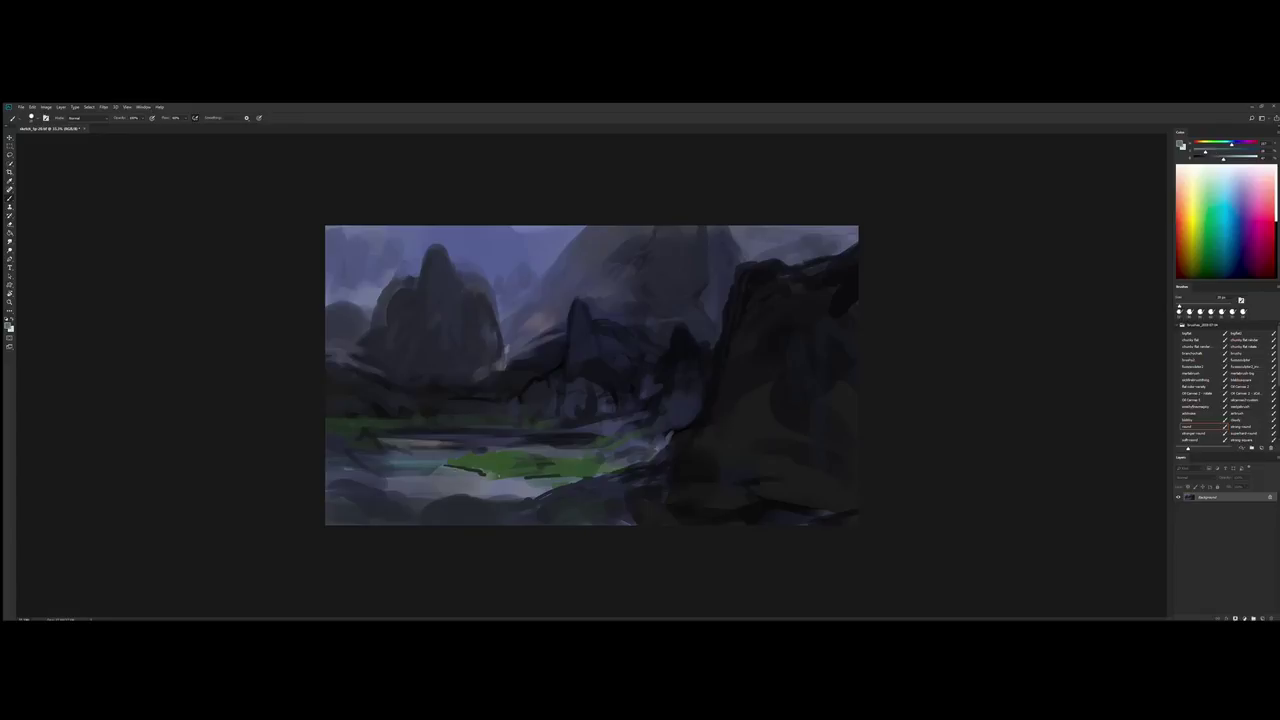
pyautogui.keyDown('alt'); pyautogui.click(478, 473); pyautogui.keyUp('alt')
pyautogui.moveTo(486, 472); pyautogui.dragTo(522, 477)
# Sample sky and mountain colours, enlarge the brush, and paint dark strokes sharpening the left peak
pyautogui.keyDown('alt'); pyautogui.click(573, 298); pyautogui.keyUp('alt')
pyautogui.keyDown('alt'); pyautogui.click(552, 319); pyautogui.keyUp('alt')
pyautogui.keyDown('alt'); pyautogui.click(544, 260); pyautogui.keyUp('alt')
pyautogui.press(']')
pyautogui.keyDown('alt'); pyautogui.click(523, 306); pyautogui.keyUp('alt')
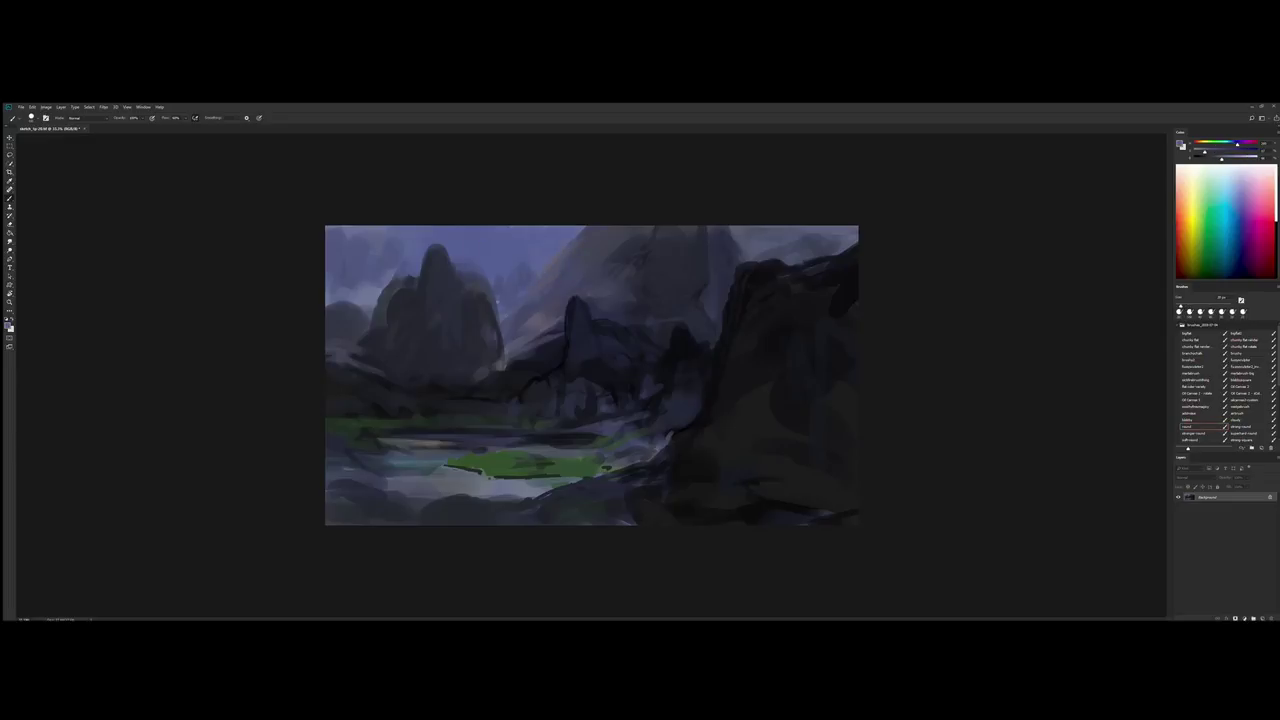
pyautogui.keyDown('alt'); pyautogui.click(530, 264); pyautogui.keyUp('alt')
pyautogui.keyDown('alt'); pyautogui.click(504, 295); pyautogui.keyUp('alt')
pyautogui.moveTo(476, 270)
pyautogui.mouseDown()
pyautogui.moveTo(386, 240)
pyautogui.moveTo(404, 270)
pyautogui.moveTo(387, 321)
pyautogui.mouseUp()
# Darken the left peak's shoulder and paint a small distant peak at the left edge
pyautogui.keyDown('alt'); pyautogui.click(366, 234); pyautogui.keyUp('alt')
pyautogui.keyDown('alt'); pyautogui.click(412, 284); pyautogui.keyUp('alt')
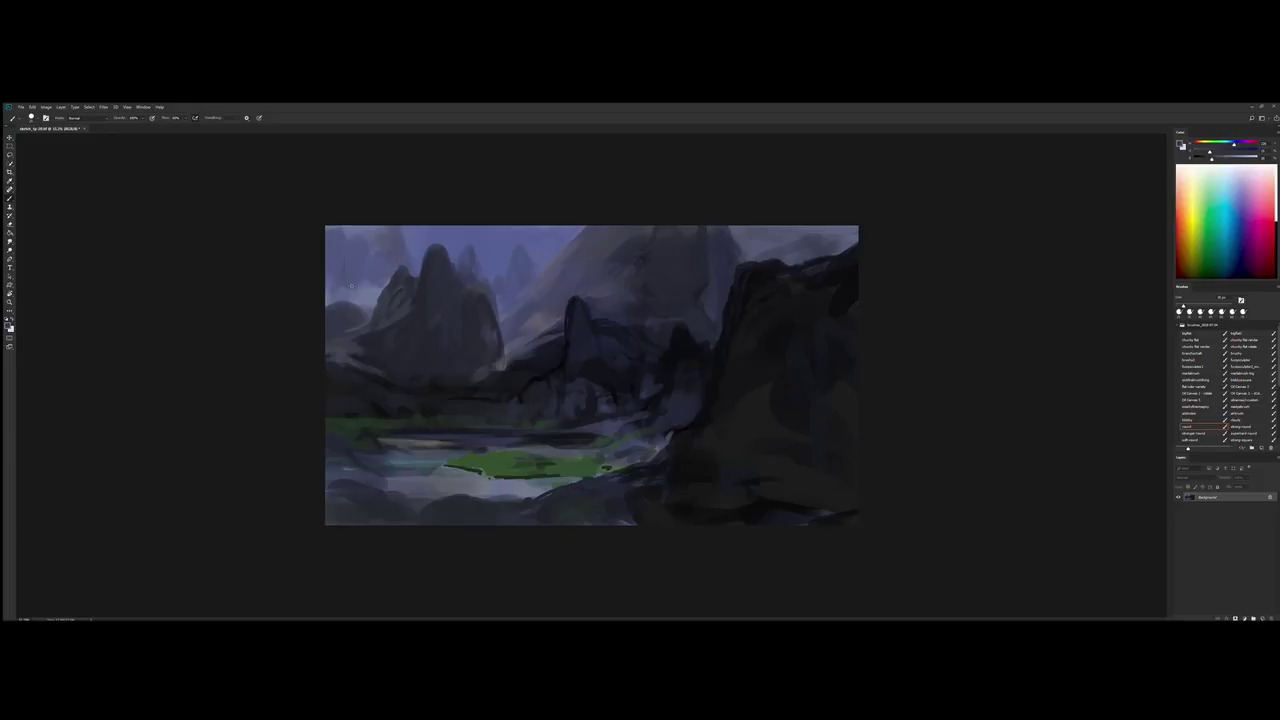
pyautogui.moveTo(340, 302)
pyautogui.mouseDown()
pyautogui.moveTo(326, 284)
pyautogui.moveTo(349, 310)
pyautogui.mouseUp()
# Sample several colours and paint a light bluish plane on the right cliff
pyautogui.keyDown('alt'); pyautogui.click(497, 363); pyautogui.keyUp('alt')
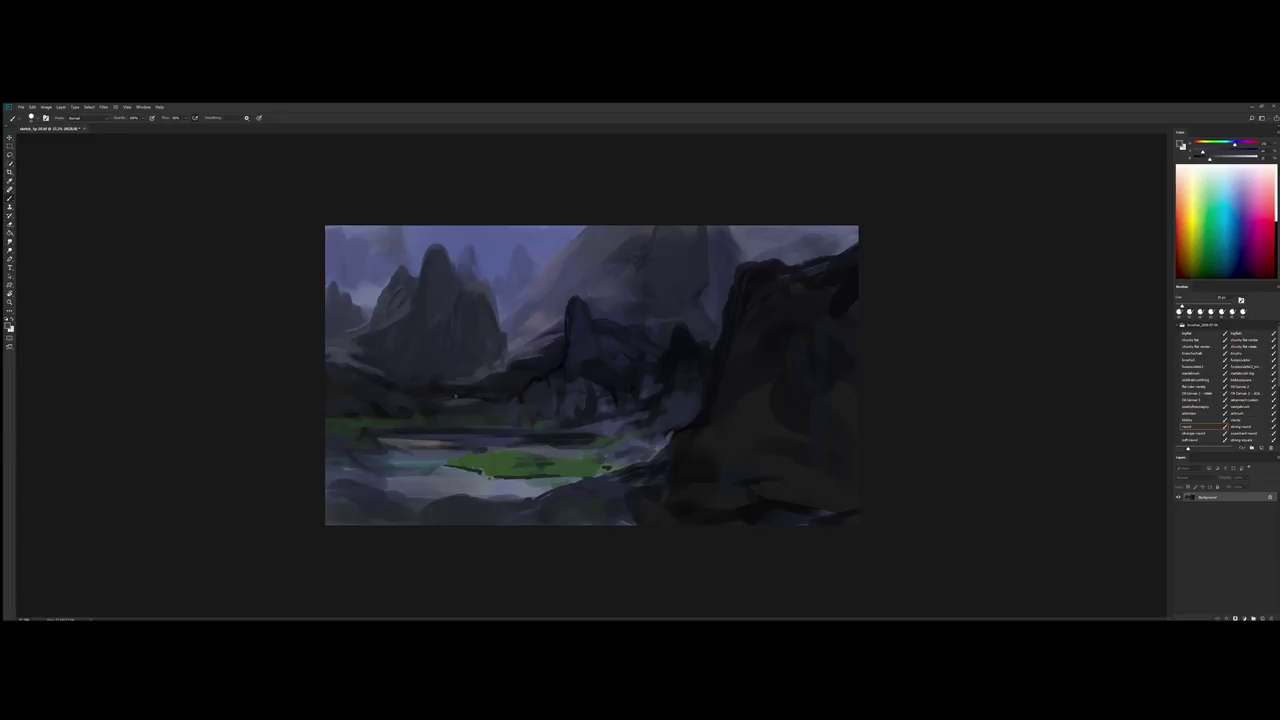
pyautogui.keyDown('alt'); pyautogui.click(487, 397); pyautogui.keyUp('alt')
pyautogui.keyDown('alt'); pyautogui.click(652, 379); pyautogui.keyUp('alt')
pyautogui.keyDown('alt'); pyautogui.click(811, 269); pyautogui.keyUp('alt')
pyautogui.keyDown('alt'); pyautogui.click(714, 386); pyautogui.keyUp('alt')
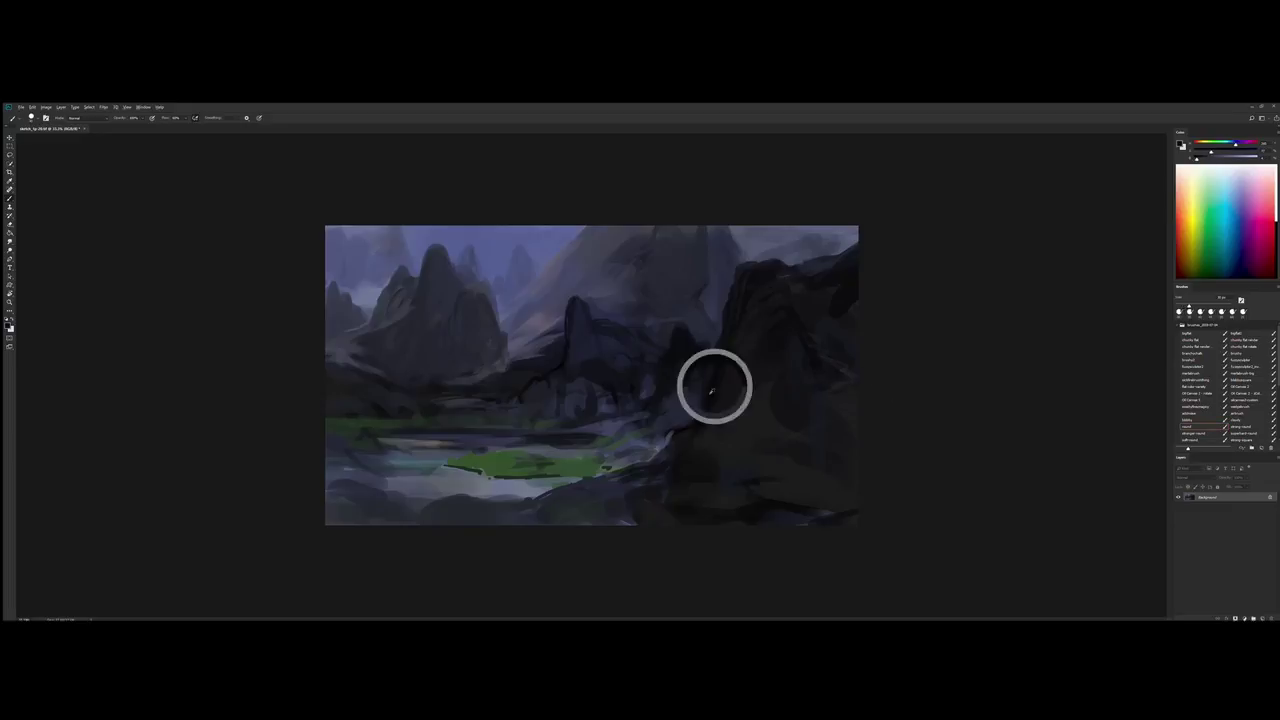
pyautogui.keyDown('alt'); pyautogui.click(638, 431); pyautogui.keyUp('alt')
pyautogui.moveTo(640, 440); pyautogui.dragTo(648, 457)
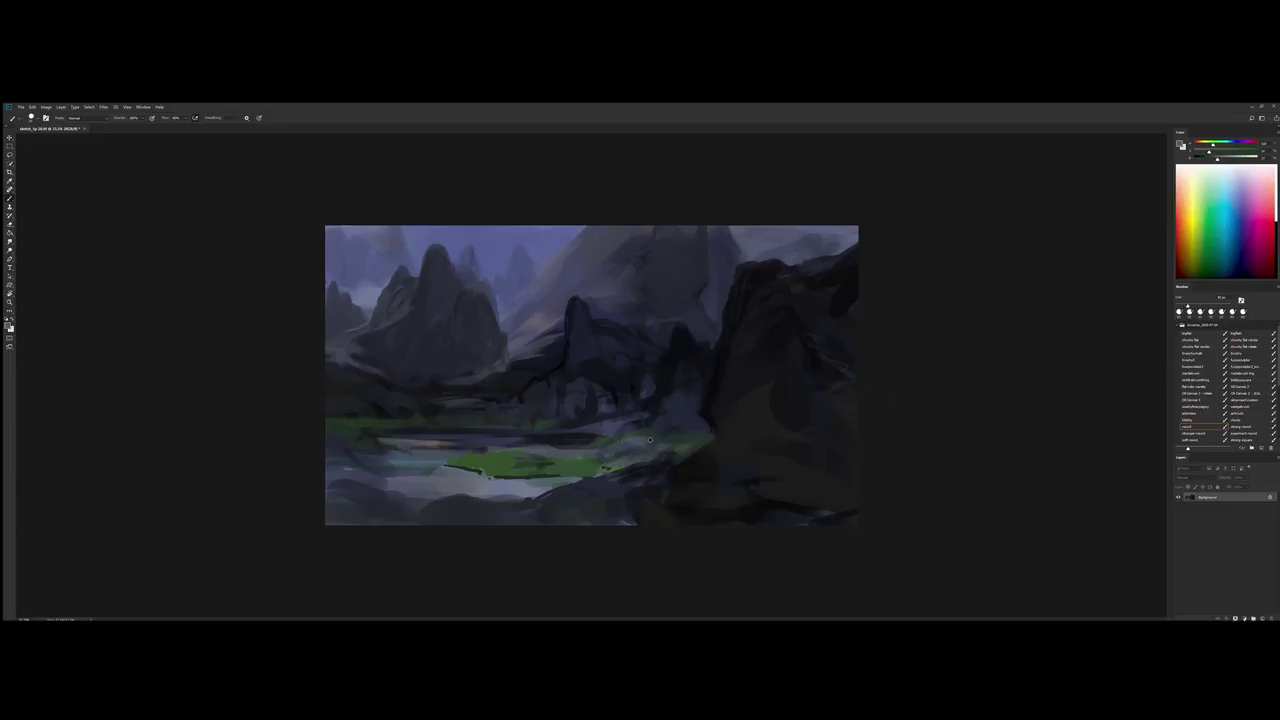
# Sample lighter cliff colours from the right cliff face and top
pyautogui.keyDown('alt'); pyautogui.click(640, 423); pyautogui.keyUp('alt')
pyautogui.keyDown('alt'); pyautogui.click(706, 423); pyautogui.keyUp('alt')
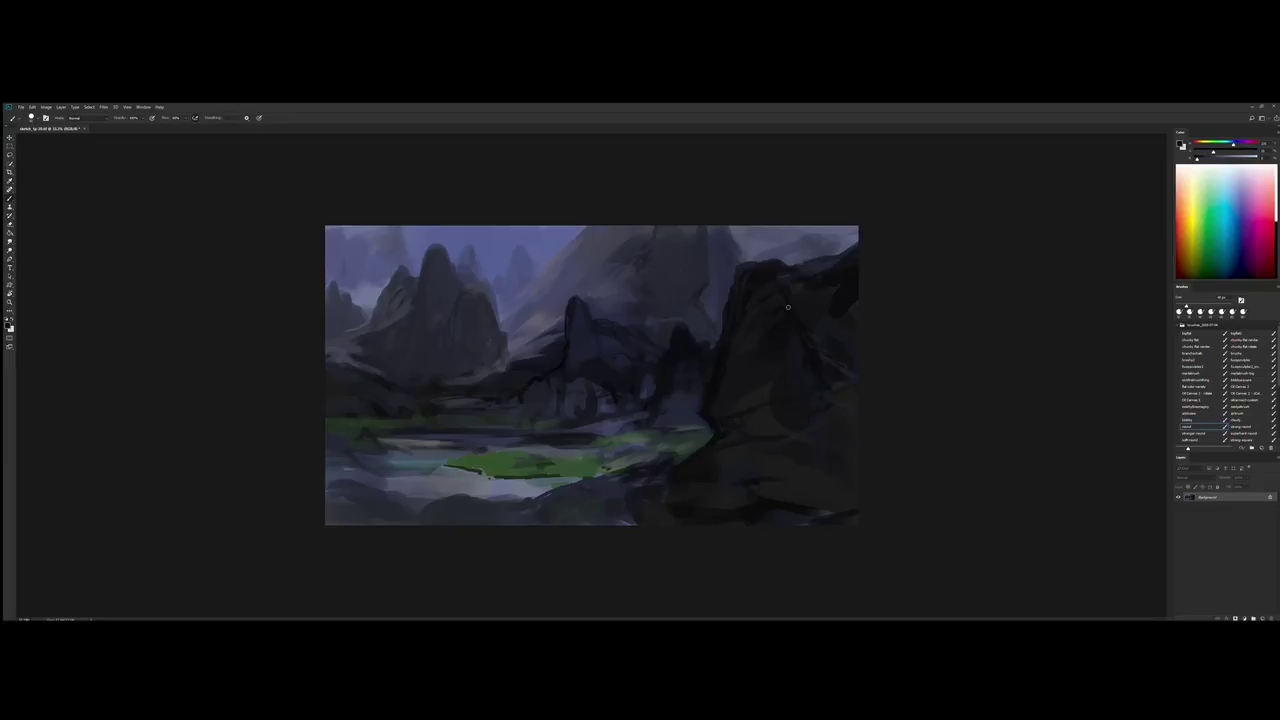
pyautogui.keyDown('alt'); pyautogui.click(790, 410); pyautogui.keyUp('alt')
pyautogui.keyDown('alt'); pyautogui.click(784, 345); pyautogui.keyUp('alt')
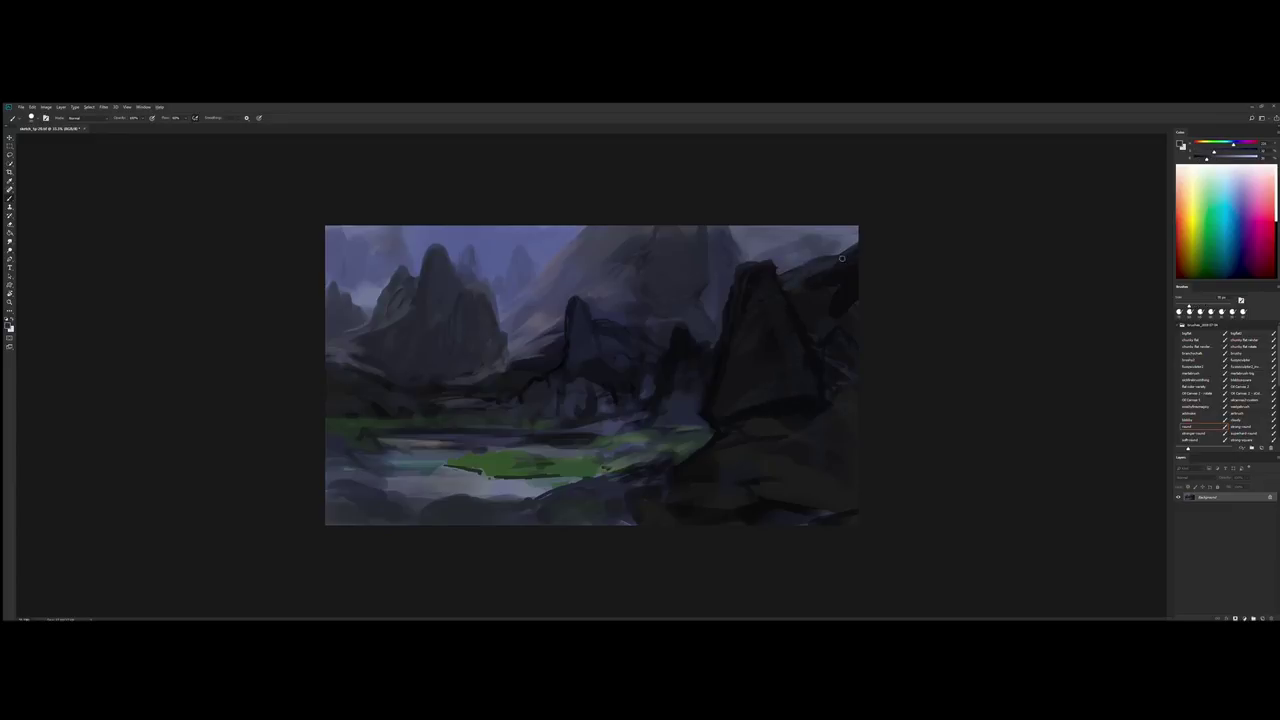
# Flip the canvas horizontally, paint green grass into the lower foreground, then flip it back
pyautogui.press('h')
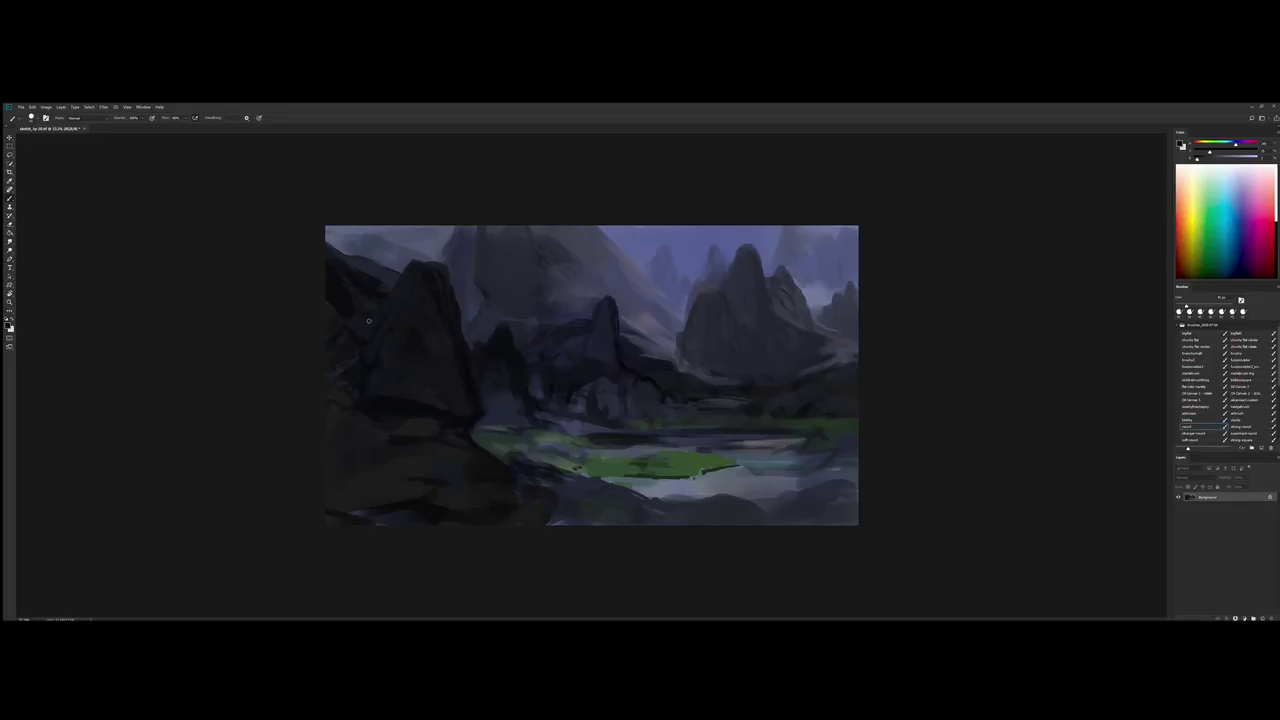
pyautogui.keyDown('alt'); pyautogui.click(369, 465); pyautogui.keyUp('alt')
pyautogui.keyDown('alt'); pyautogui.click(630, 462); pyautogui.keyUp('alt')
pyautogui.moveTo(565, 505); pyautogui.dragTo(620, 520)
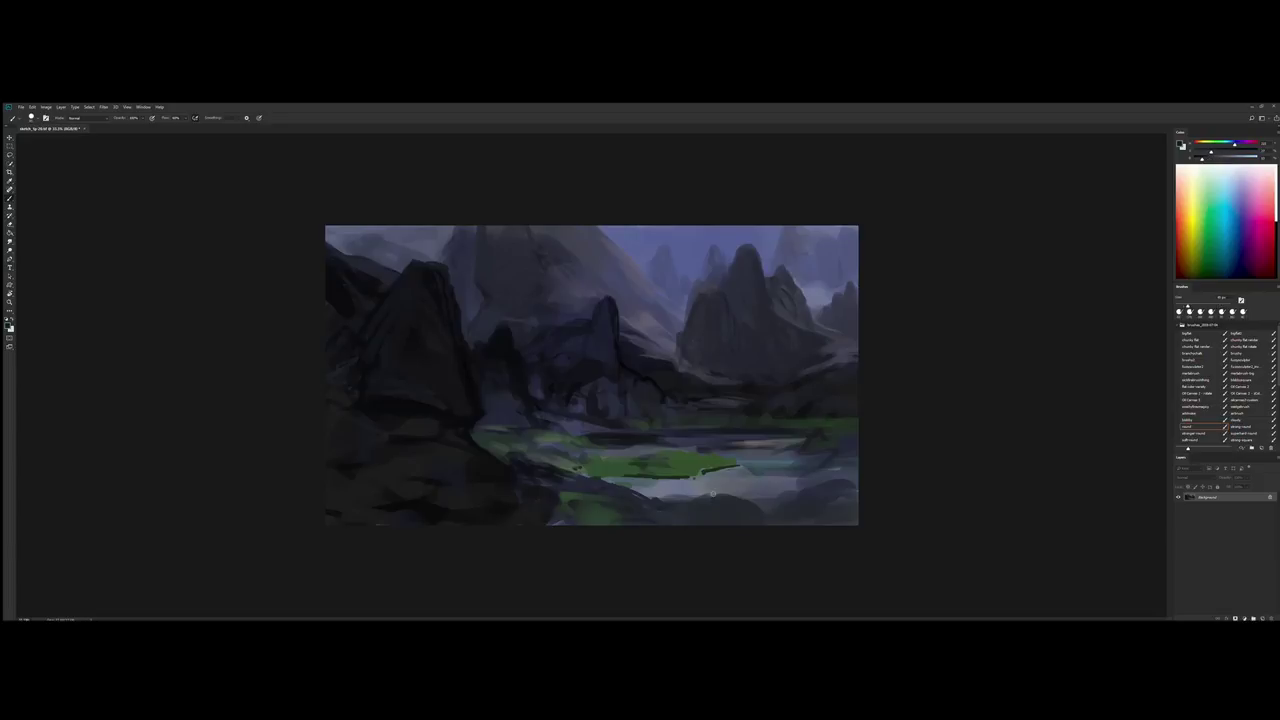
pyautogui.keyDown('alt'); pyautogui.click(459, 256); pyautogui.keyUp('alt')
pyautogui.hotkey('ctrl', 'shift', 'h')
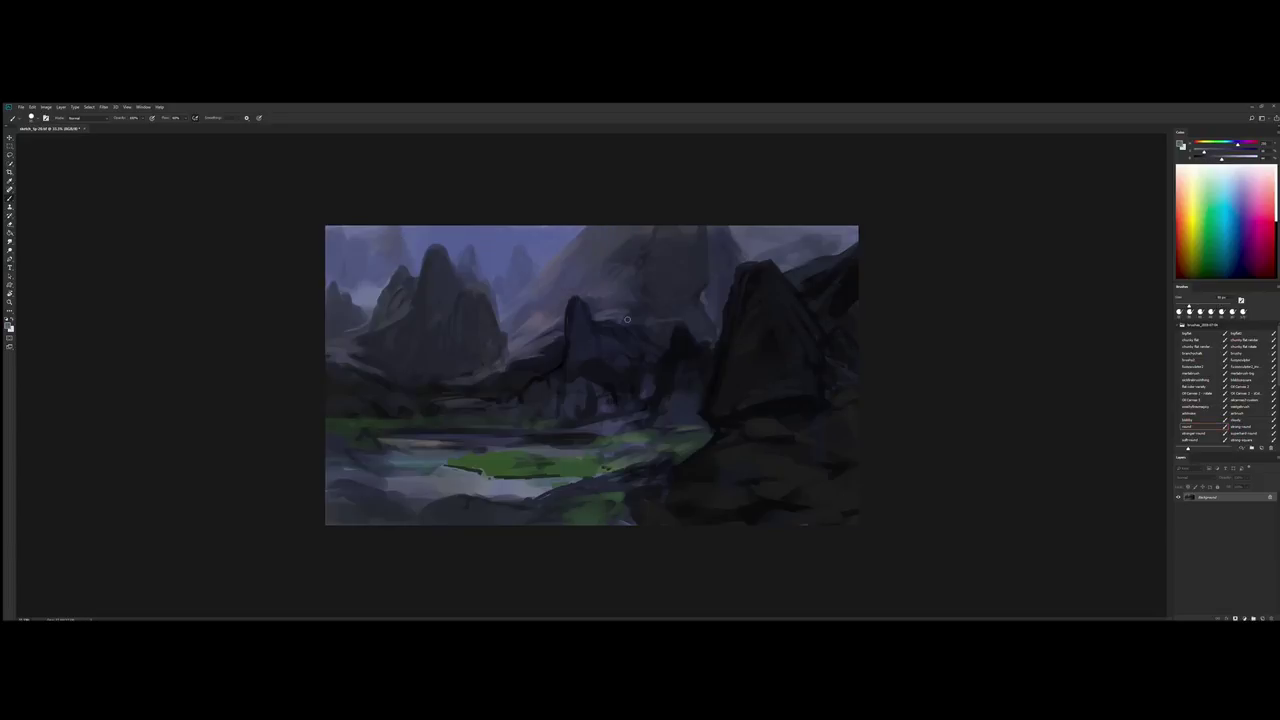
# Sample colours from the central rock pillar and surroundings, adding a small dark stroke near the top edge
pyautogui.keyDown('alt'); pyautogui.click(636, 325); pyautogui.keyUp('alt')
pyautogui.keyDown('alt'); pyautogui.click(650, 327); pyautogui.keyUp('alt')
pyautogui.keyDown('alt'); pyautogui.click(557, 355); pyautogui.keyUp('alt')
pyautogui.keyDown('alt'); pyautogui.click(574, 305); pyautogui.keyUp('alt')
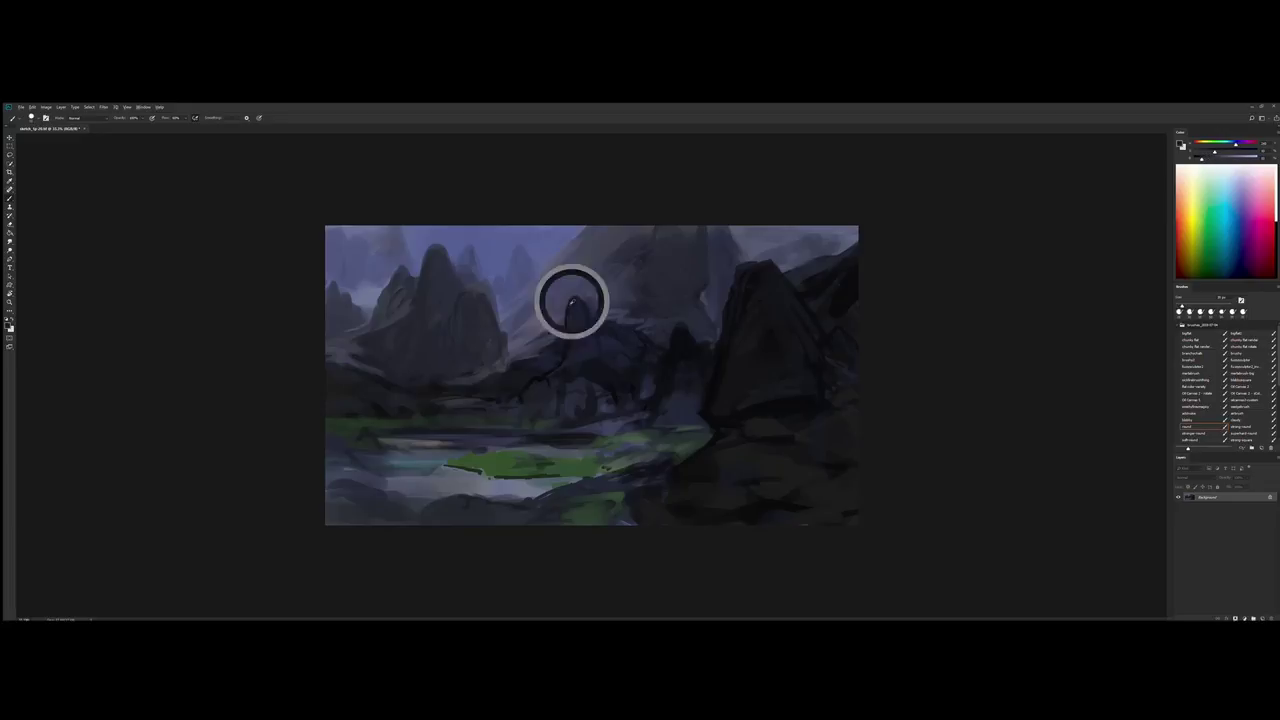
pyautogui.keyDown('alt'); pyautogui.click(561, 342); pyautogui.keyUp('alt')
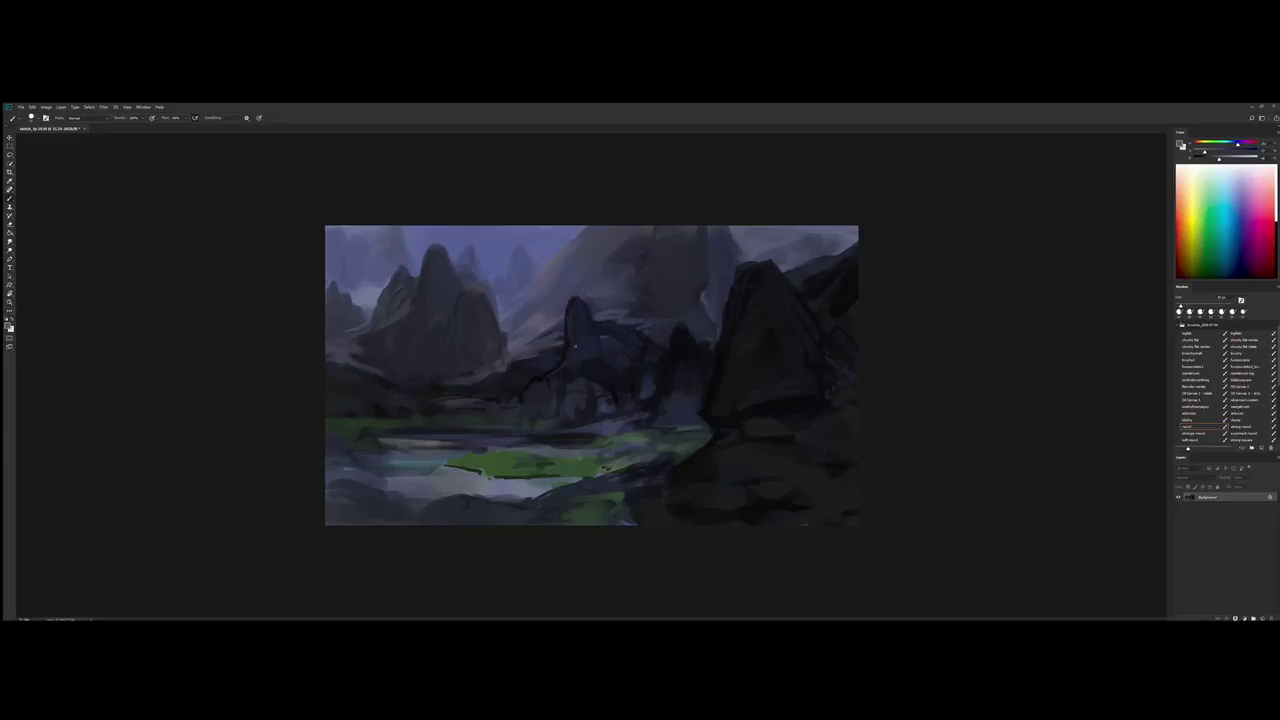
pyautogui.keyDown('alt'); pyautogui.click(567, 323); pyautogui.keyUp('alt')
pyautogui.keyDown('alt'); pyautogui.click(486, 422); pyautogui.keyUp('alt')
pyautogui.keyDown('alt'); pyautogui.click(362, 419); pyautogui.keyUp('alt')
pyautogui.keyDown('alt'); pyautogui.click(352, 372); pyautogui.keyUp('alt')
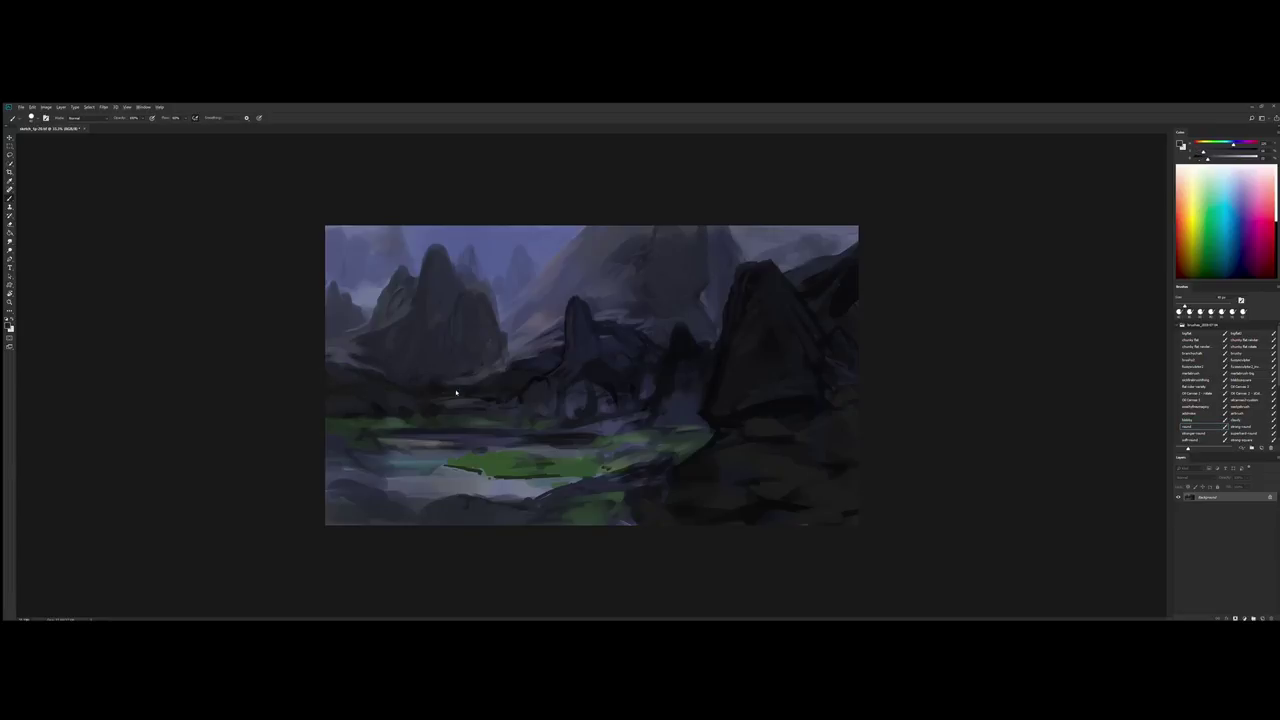
pyautogui.keyDown('alt'); pyautogui.click(545, 259); pyautogui.keyUp('alt')
pyautogui.keyDown('alt'); pyautogui.click(635, 295); pyautogui.keyUp('alt')
pyautogui.moveTo(682, 228); pyautogui.dragTo(698, 242)
# Paint a teal vertical stroke on the left mountain and a faint light stroke across the lake
pyautogui.keyDown('alt'); pyautogui.click(438, 314); pyautogui.keyUp('alt')
pyautogui.moveTo(1225, 150); pyautogui.dragTo(1229, 150)
pyautogui.moveTo(434, 302); pyautogui.dragTo(437, 262)
pyautogui.moveTo(470, 428); pyautogui.dragTo(406, 427)
pyautogui.keyDown('alt'); pyautogui.click(572, 415); pyautogui.keyUp('alt')
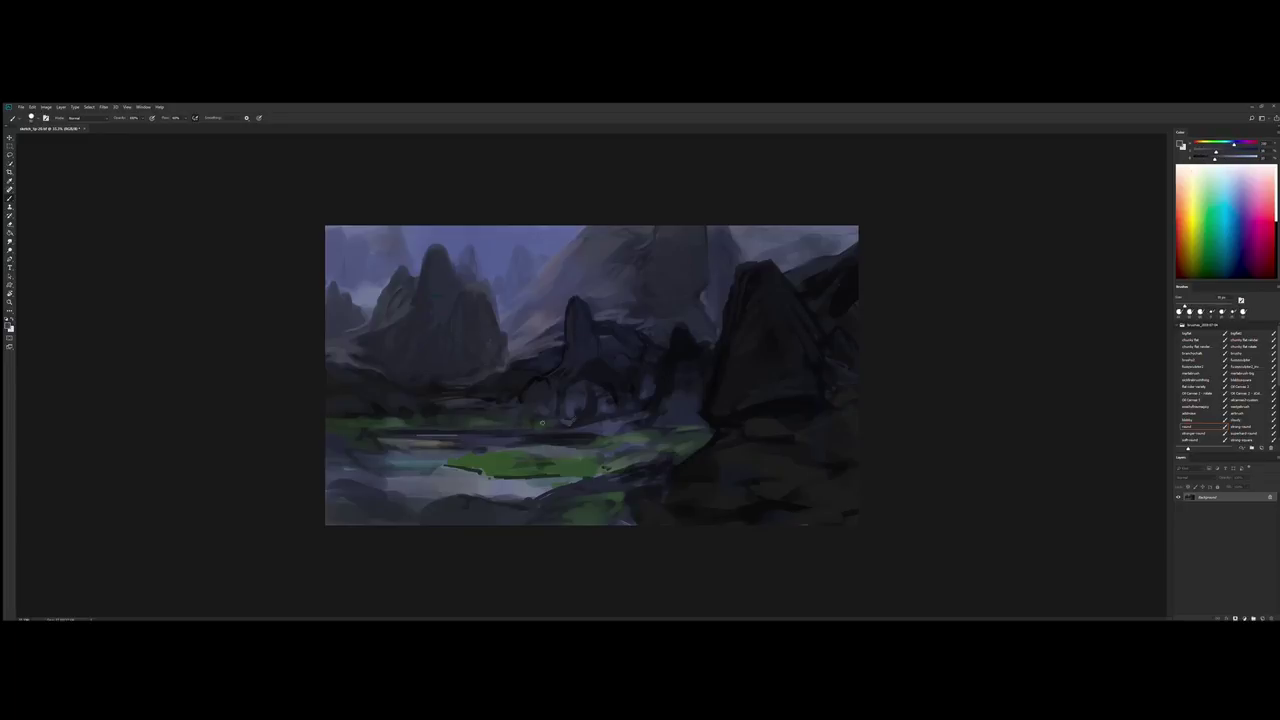
# Check the whole painting, then sample dark mountain and valley colours for the lake work
pyautogui.hotkey('ctrl', '-')
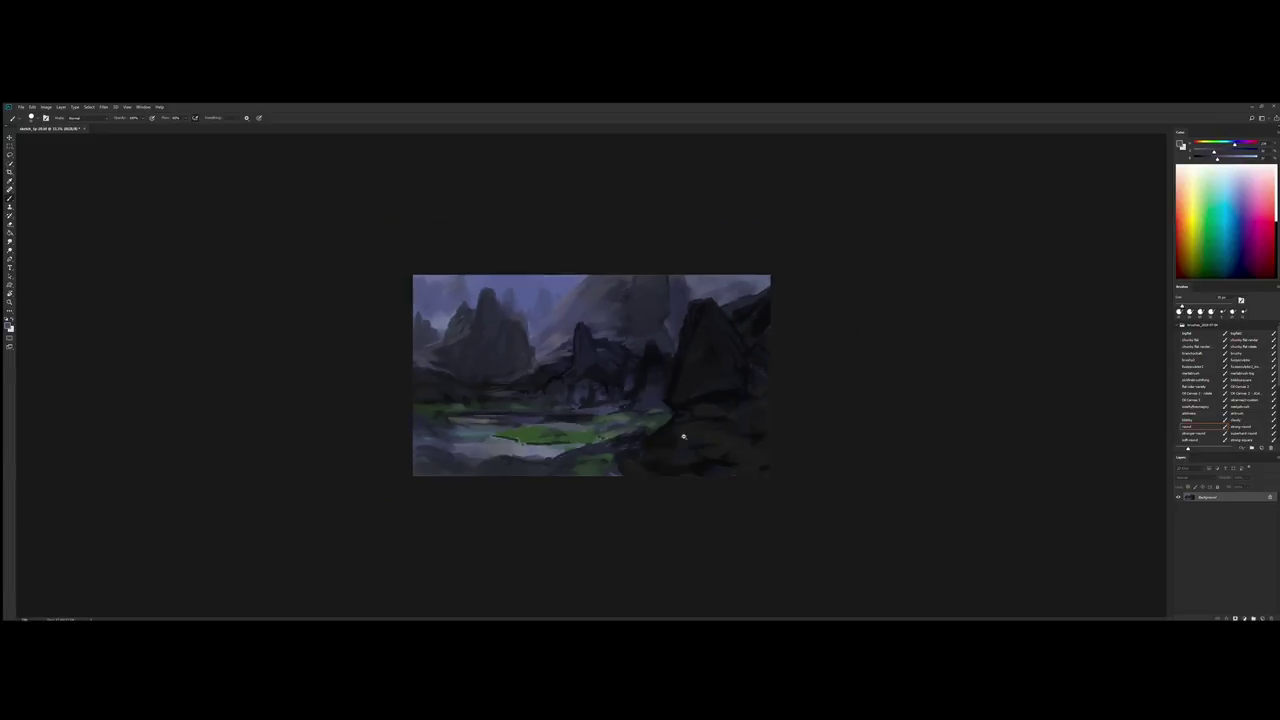
pyautogui.hotkey('ctrl', '+')
pyautogui.keyDown('alt'); pyautogui.click(706, 480); pyautogui.keyUp('alt')
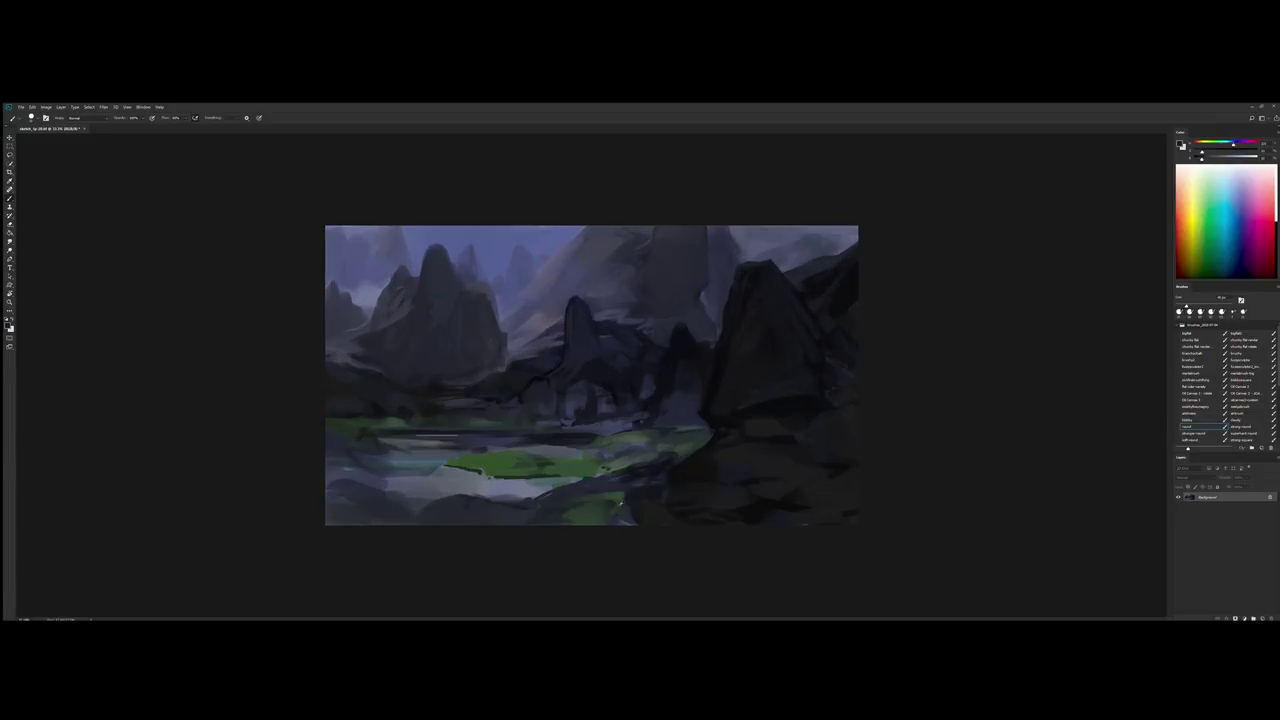
pyautogui.keyDown('alt'); pyautogui.click(734, 508); pyautogui.keyUp('alt')
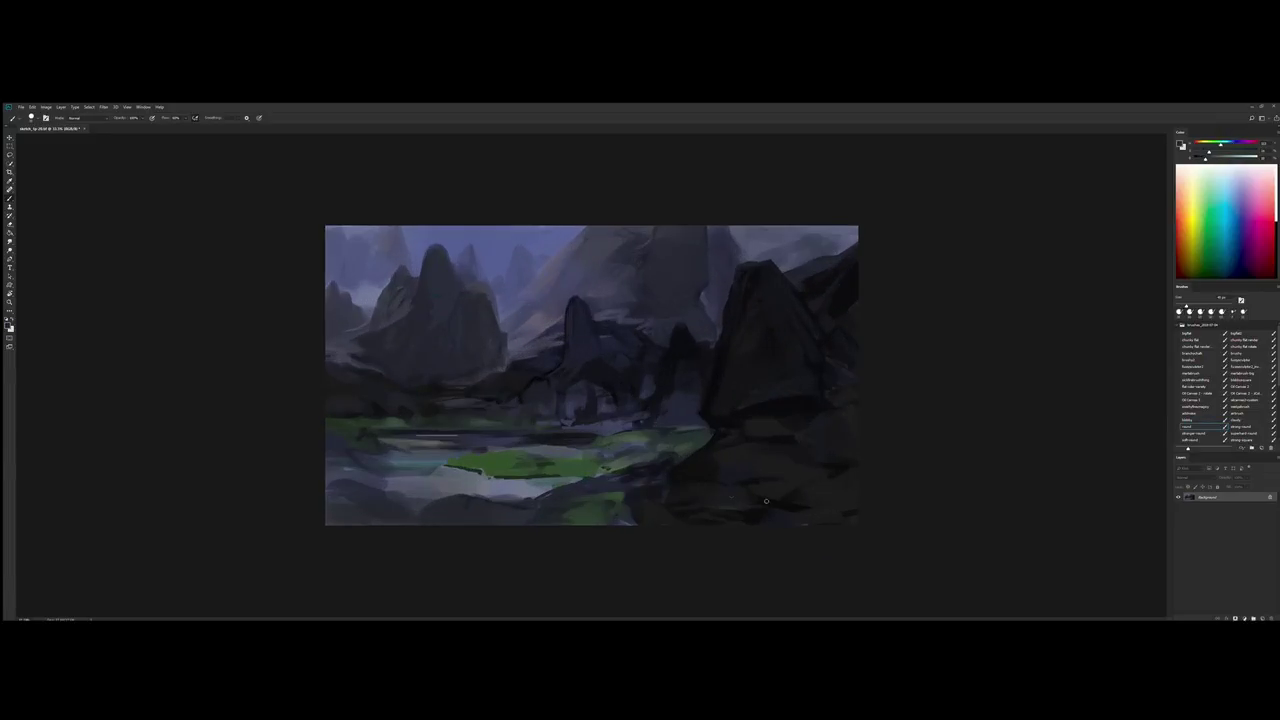
pyautogui.keyDown('alt'); pyautogui.click(726, 339); pyautogui.keyUp('alt')
pyautogui.keyDown('alt'); pyautogui.click(707, 425); pyautogui.keyUp('alt')
pyautogui.keyDown('alt'); pyautogui.click(762, 510); pyautogui.keyUp('alt')
pyautogui.keyDown('alt'); pyautogui.click(662, 476); pyautogui.keyUp('alt')
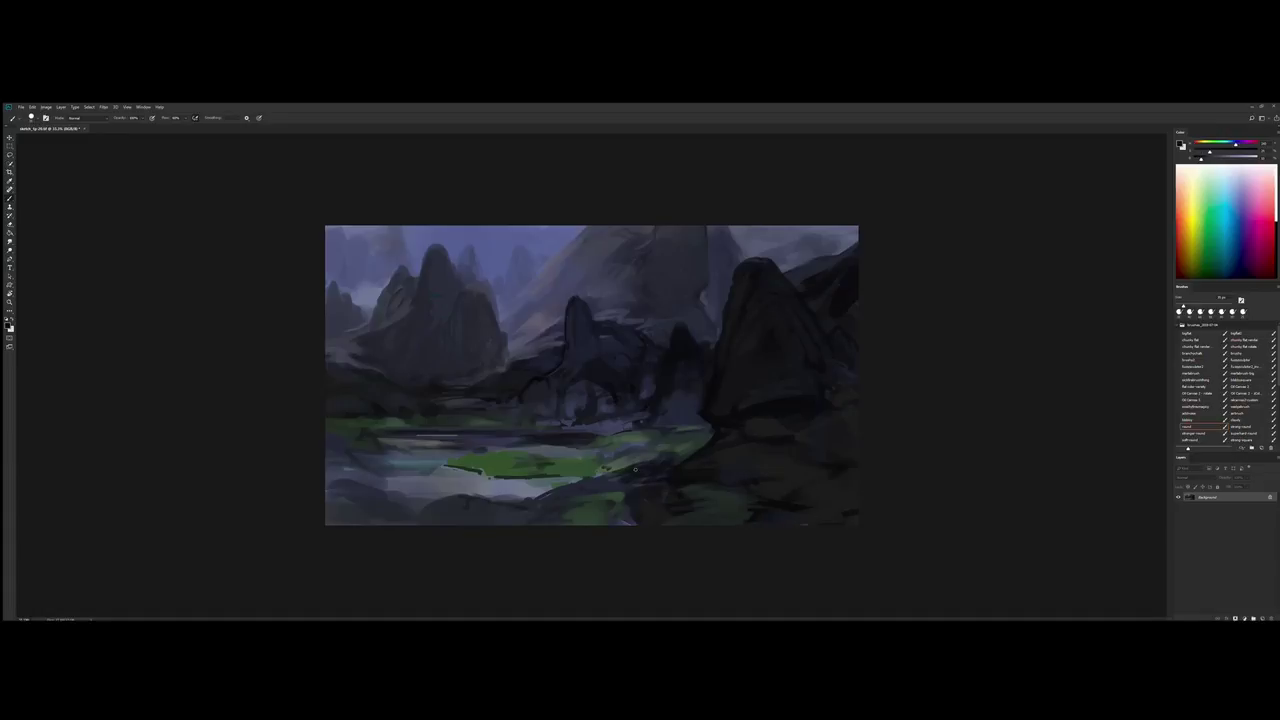
pyautogui.keyDown('alt'); pyautogui.click(572, 463); pyautogui.keyUp('alt')
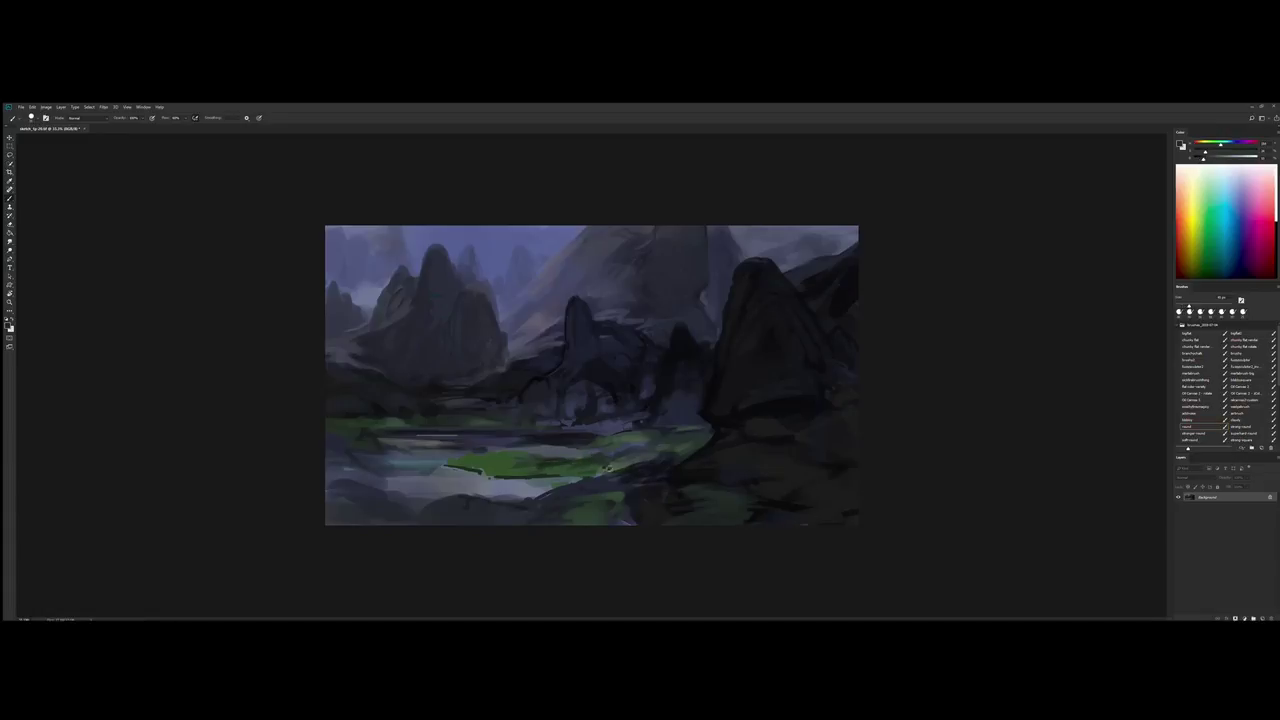
pyautogui.keyDown('alt'); pyautogui.click(628, 470); pyautogui.keyUp('alt')
pyautogui.keyDown('alt'); pyautogui.click(665, 466); pyautogui.keyUp('alt')
pyautogui.keyDown('alt'); pyautogui.click(530, 440); pyautogui.keyUp('alt')
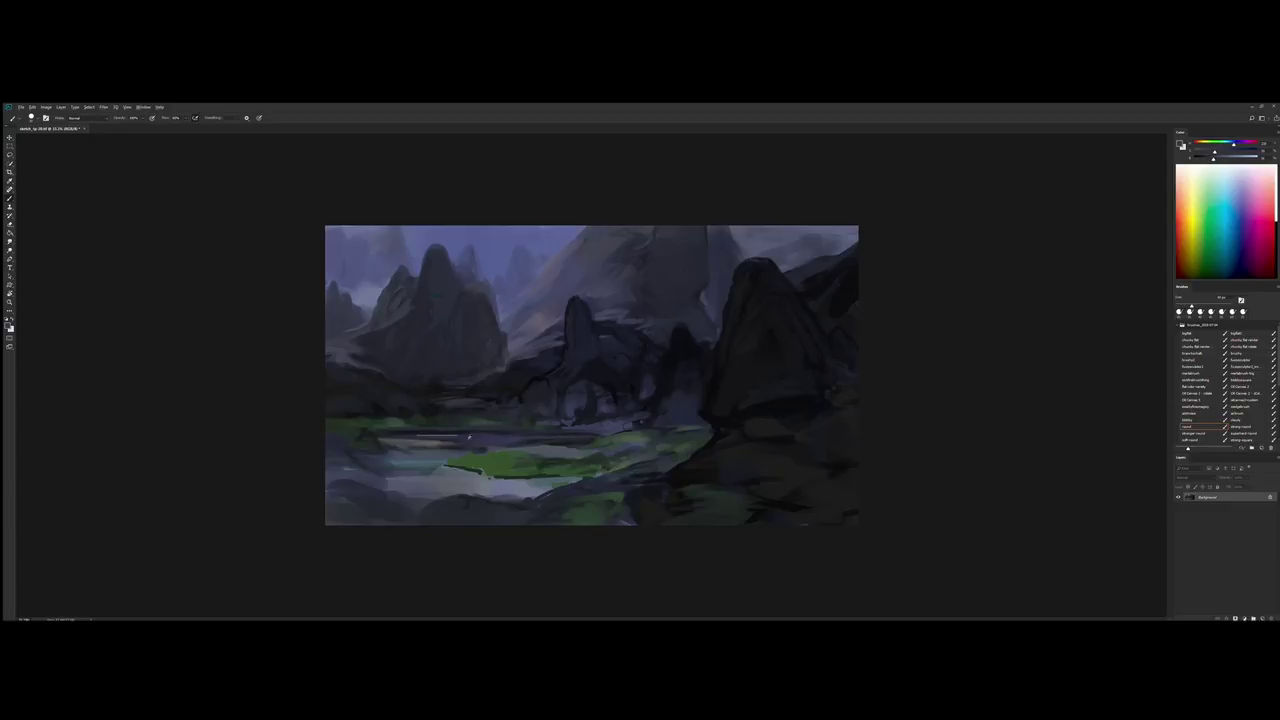
pyautogui.keyDown('alt'); pyautogui.click(395, 428); pyautogui.keyUp('alt')
# Brush a light horizontal reflection across the lake and green strokes along the bottom-left shore
pyautogui.keyDown('alt'); pyautogui.click(398, 433); pyautogui.keyUp('alt')
pyautogui.moveTo(400, 437); pyautogui.dragTo(478, 437)
pyautogui.keyDown('alt'); pyautogui.click(475, 463); pyautogui.keyUp('alt')
pyautogui.moveTo(488, 476); pyautogui.dragTo(538, 478)
pyautogui.keyDown('alt'); pyautogui.click(565, 488); pyautogui.keyUp('alt')
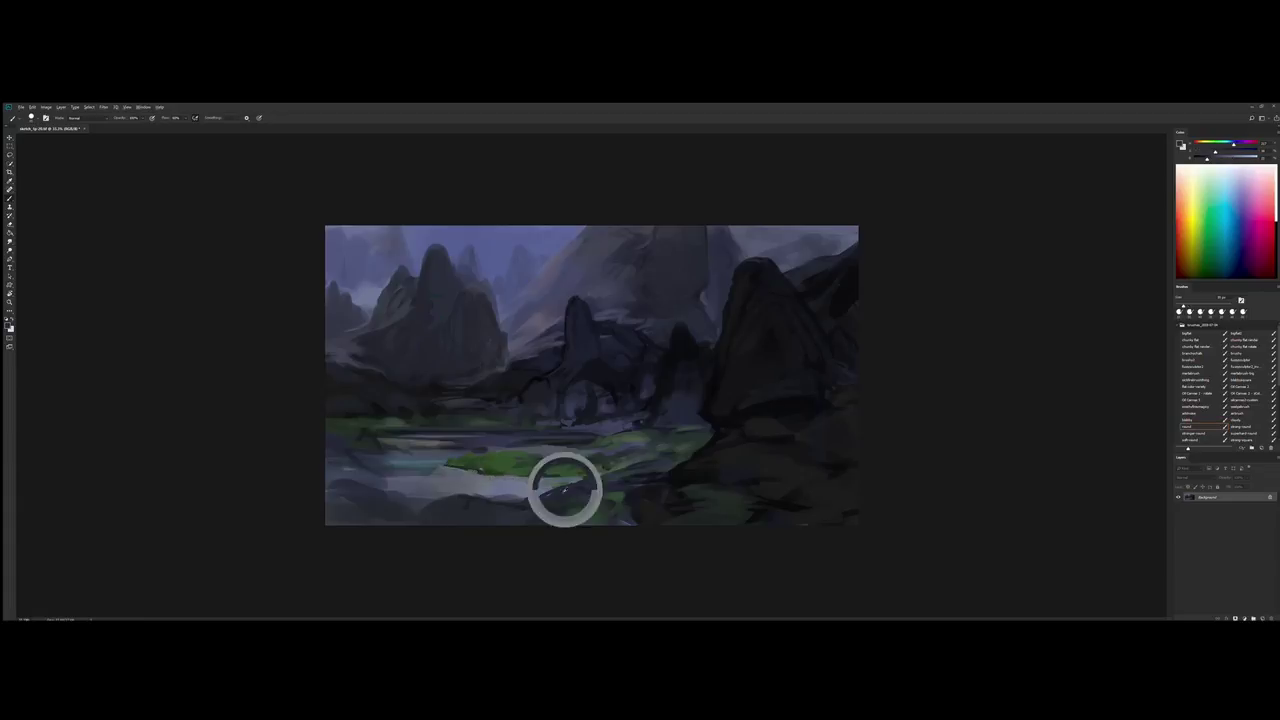
pyautogui.moveTo(345, 498); pyautogui.dragTo(478, 502)
pyautogui.keyDown('alt'); pyautogui.click(485, 503); pyautogui.keyUp('alt')
# Sample peak, mid-ground and shore colours, then lay light strokes along the water
pyautogui.keyDown('alt'); pyautogui.click(434, 295); pyautogui.keyUp('alt')
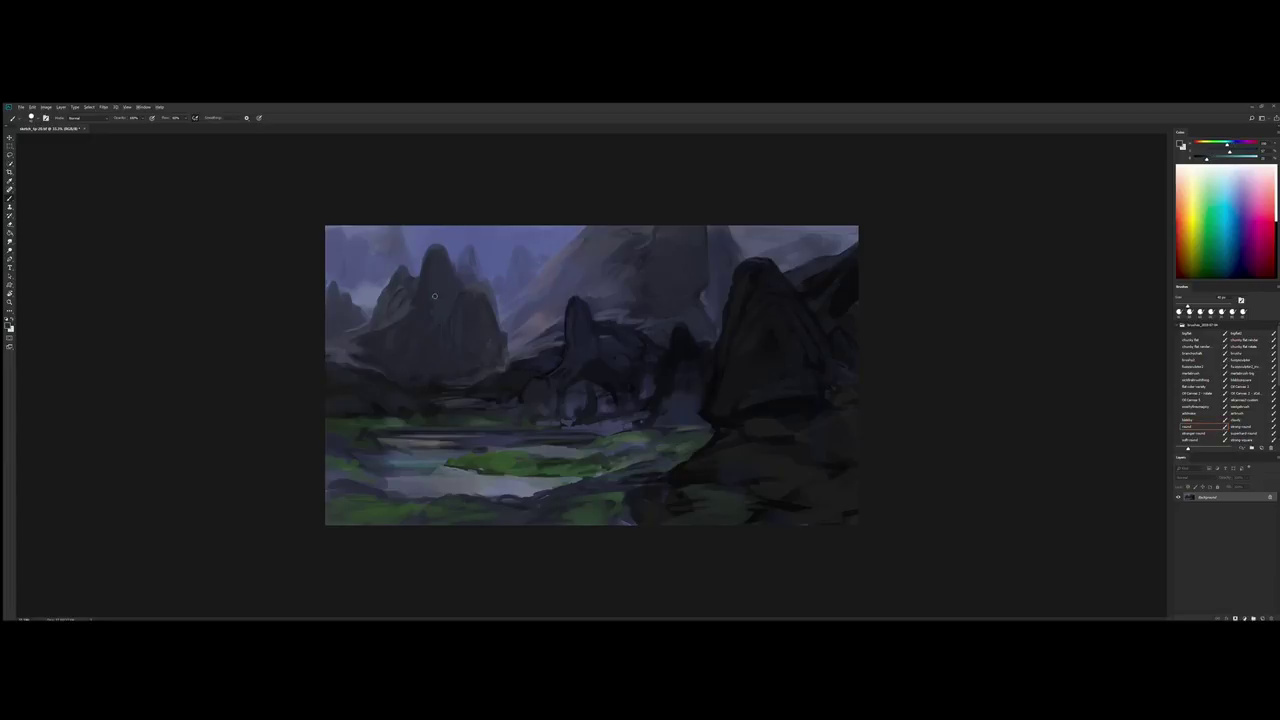
pyautogui.keyDown('alt'); pyautogui.click(442, 390); pyautogui.keyUp('alt')
pyautogui.keyDown('alt'); pyautogui.click(343, 451); pyautogui.keyUp('alt')
pyautogui.keyDown('alt'); pyautogui.click(367, 481); pyautogui.keyUp('alt')
pyautogui.moveTo(368, 484); pyautogui.dragTo(442, 486)
pyautogui.keyDown('alt'); pyautogui.click(400, 483); pyautogui.keyUp('alt')
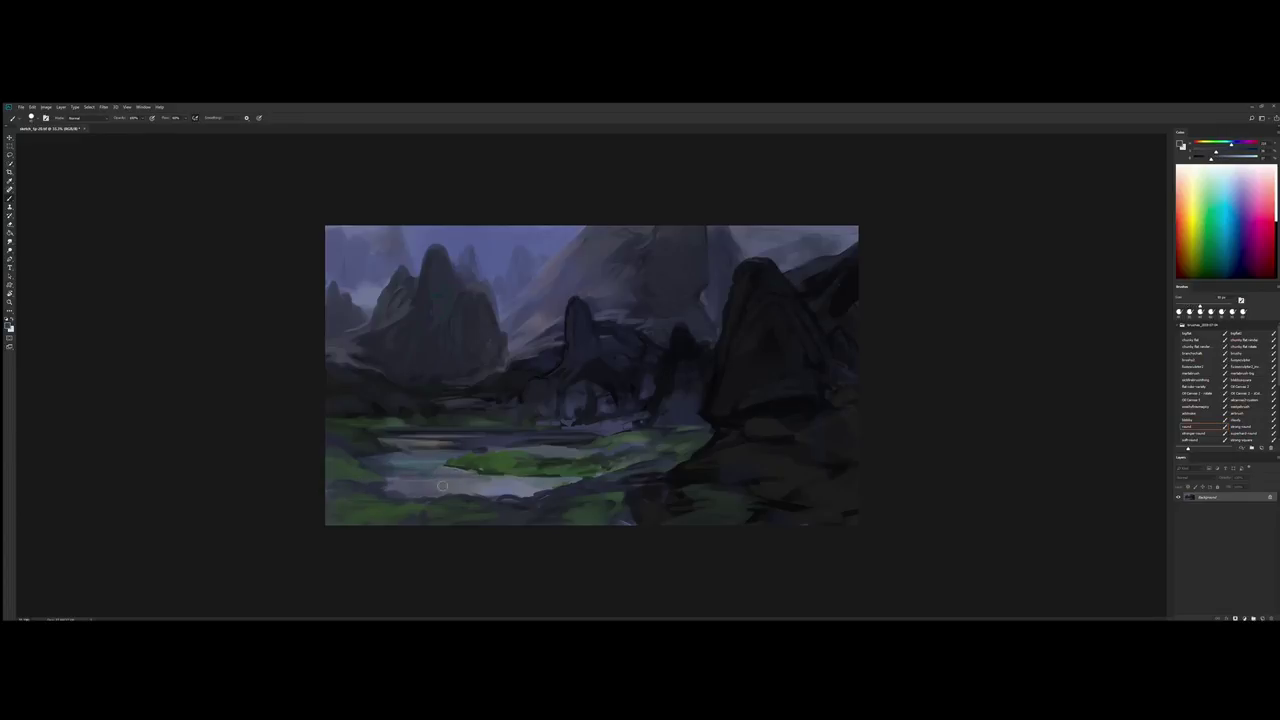
# Sample a range of colours from the central mountains
pyautogui.keyDown('alt'); pyautogui.click(442, 486); pyautogui.keyUp('alt')
pyautogui.keyDown('alt'); pyautogui.click(598, 384); pyautogui.keyUp('alt')
pyautogui.keyDown('alt'); pyautogui.click(568, 394); pyautogui.keyUp('alt')
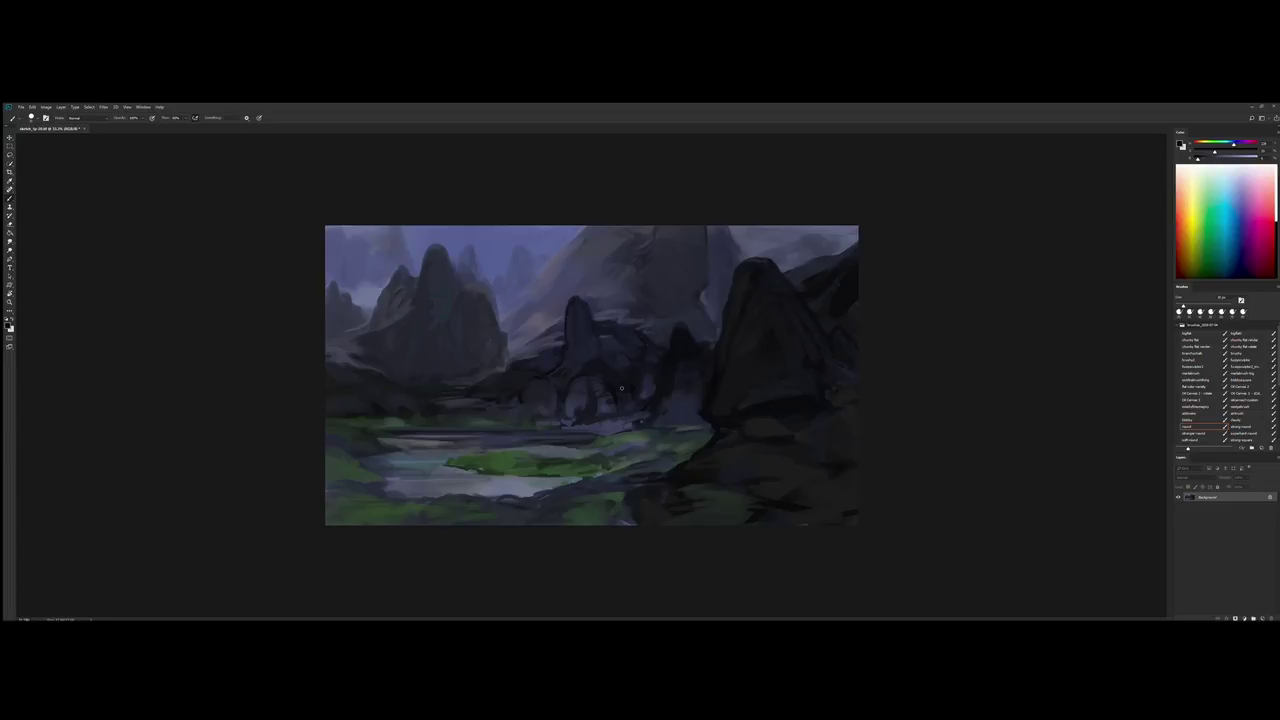
pyautogui.keyDown('alt'); pyautogui.click(554, 386); pyautogui.keyUp('alt')
pyautogui.keyDown('alt'); pyautogui.click(549, 354); pyautogui.keyUp('alt')
pyautogui.keyDown('alt'); pyautogui.click(571, 303); pyautogui.keyUp('alt')
pyautogui.keyDown('alt'); pyautogui.click(550, 347); pyautogui.keyUp('alt')
# Sample further colours from the valley, lake shore and mountains
pyautogui.keyDown('alt'); pyautogui.click(580, 417); pyautogui.keyUp('alt')
pyautogui.keyDown('alt'); pyautogui.click(544, 437); pyautogui.keyUp('alt')
pyautogui.keyDown('alt'); pyautogui.click(563, 450); pyautogui.keyUp('alt')
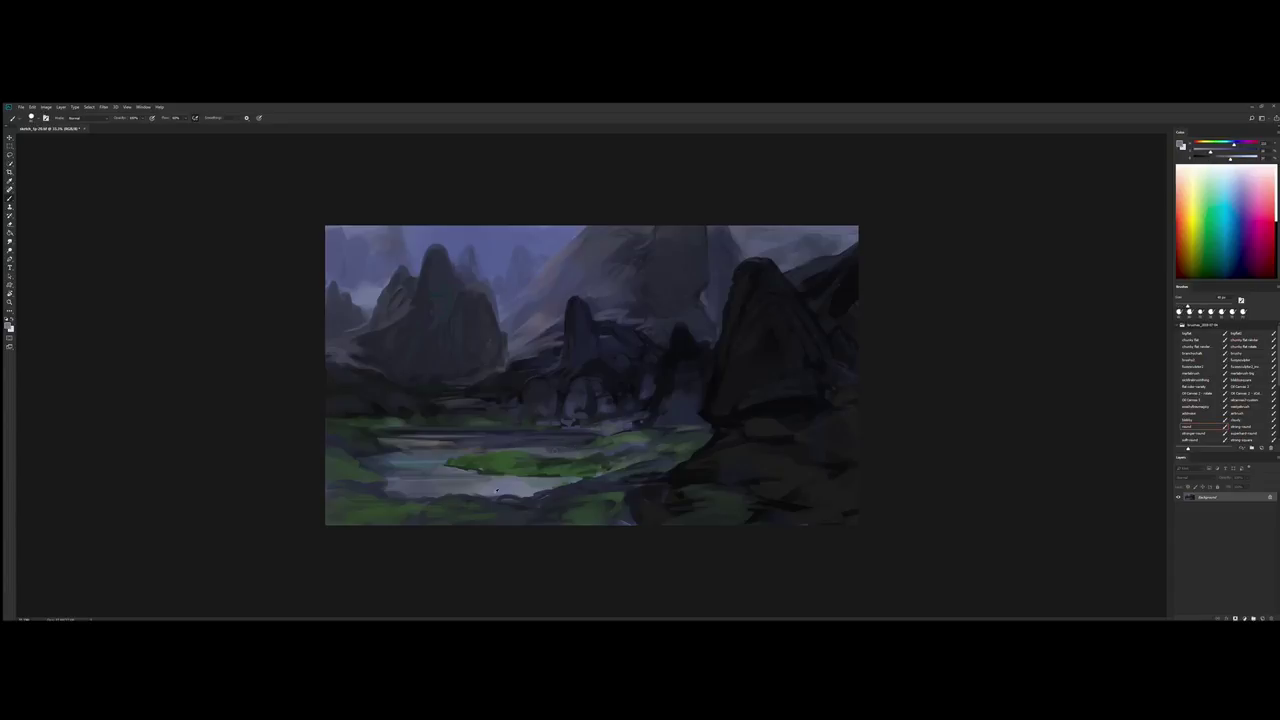
pyautogui.keyDown('alt'); pyautogui.click(540, 450); pyautogui.keyUp('alt')
pyautogui.keyDown('alt'); pyautogui.click(490, 453); pyautogui.keyUp('alt')
pyautogui.keyDown('alt'); pyautogui.click(460, 496); pyautogui.keyUp('alt')
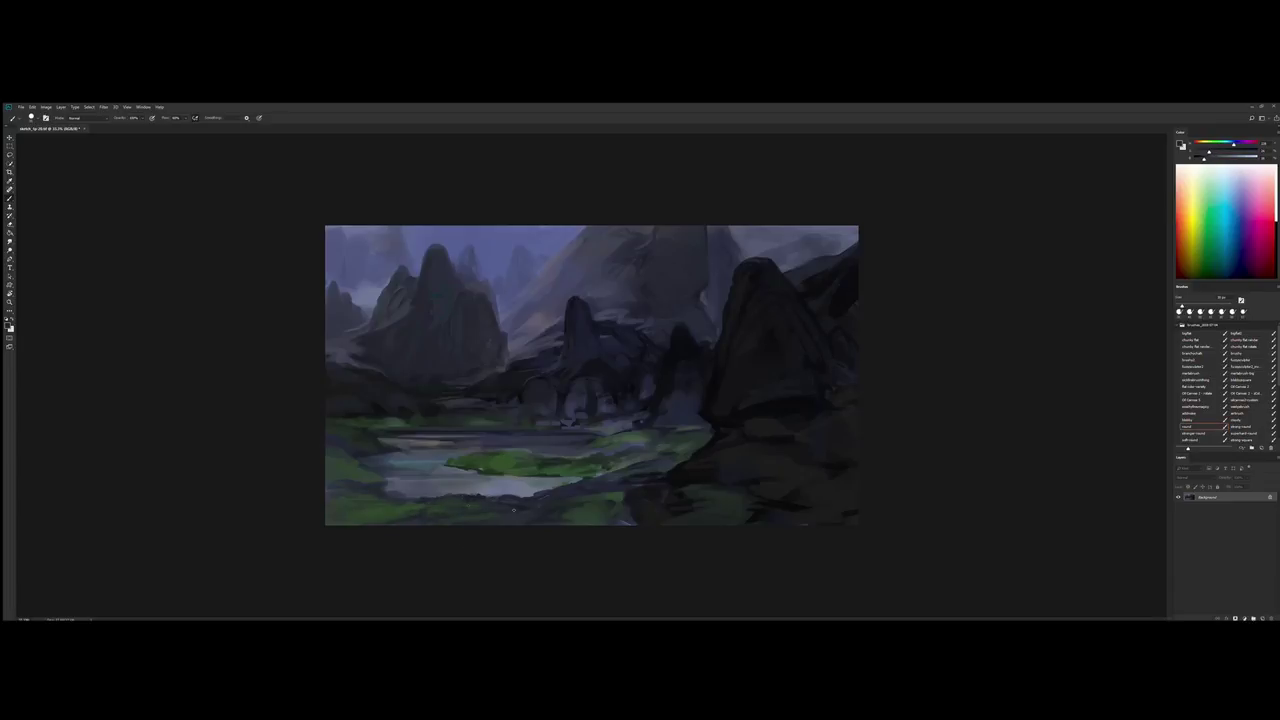
pyautogui.keyDown('alt'); pyautogui.click(669, 454); pyautogui.keyUp('alt')
pyautogui.keyDown('alt'); pyautogui.click(388, 483); pyautogui.keyUp('alt')
pyautogui.keyDown('alt'); pyautogui.click(509, 346); pyautogui.keyUp('alt')
# Enlarge the brush and pick colours from the mountains, valley and grass
pyautogui.press(']')
pyautogui.press(']')
pyautogui.press(']')
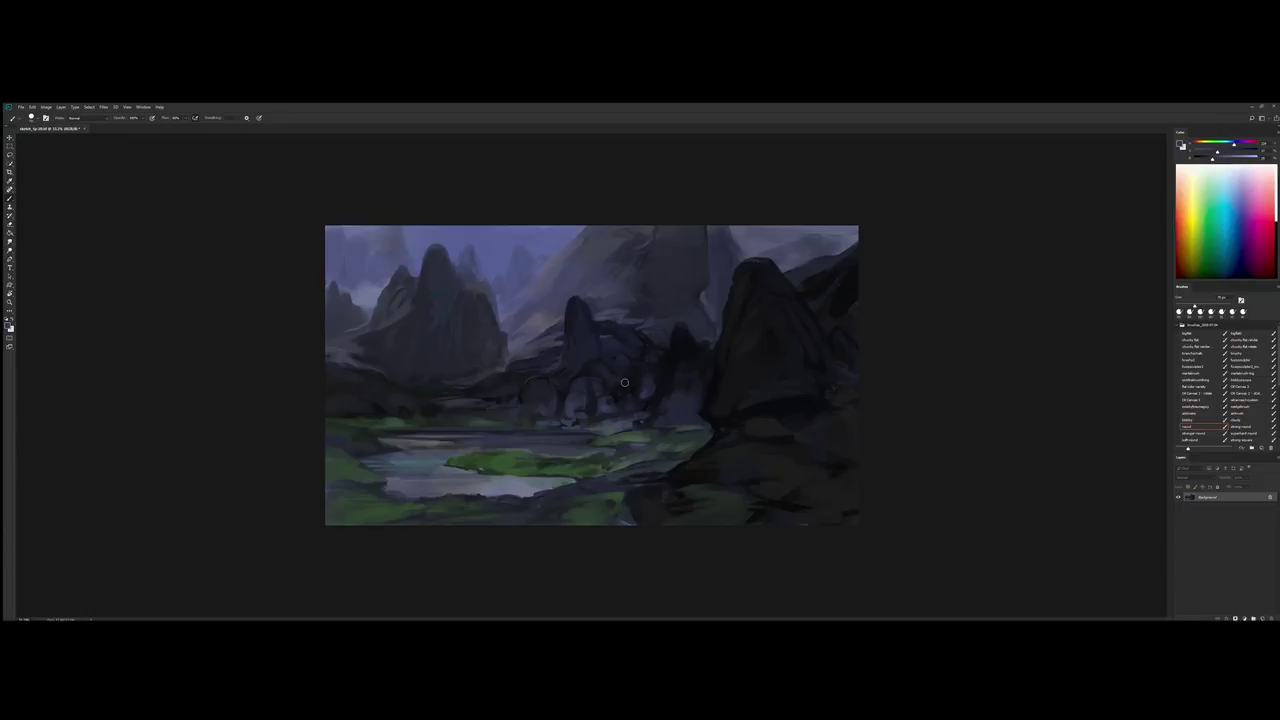
pyautogui.keyDown('alt'); pyautogui.click(683, 333); pyautogui.keyUp('alt')
pyautogui.press(']')
pyautogui.press(']')
pyautogui.press(']')
pyautogui.keyDown('alt'); pyautogui.click(637, 443); pyautogui.keyUp('alt')
pyautogui.keyDown('alt'); pyautogui.click(436, 416); pyautogui.keyUp('alt')
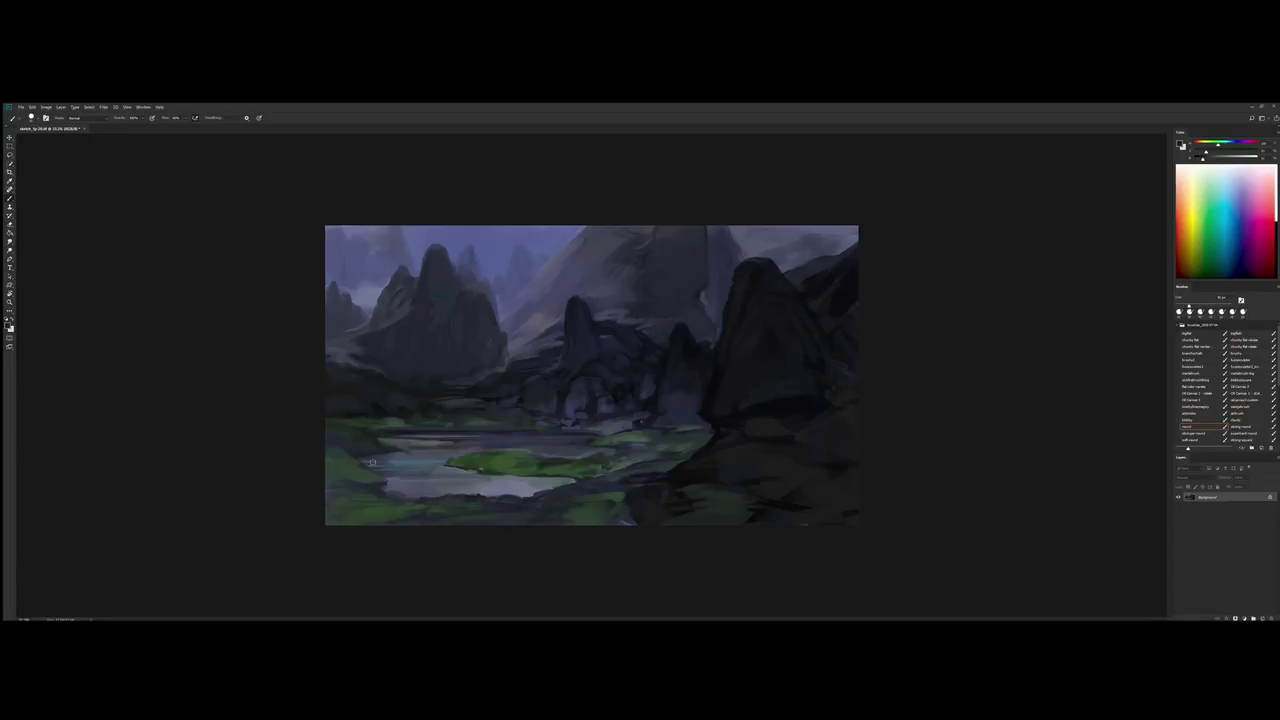
pyautogui.keyDown('alt'); pyautogui.click(346, 490); pyautogui.keyUp('alt')
pyautogui.keyDown('alt'); pyautogui.click(334, 441); pyautogui.keyUp('alt')
# Sample colours from the left hills, central valley floor and bottom foreground
pyautogui.keyDown('alt'); pyautogui.click(397, 404); pyautogui.keyUp('alt')
pyautogui.keyDown('alt'); pyautogui.click(350, 352); pyautogui.keyUp('alt')
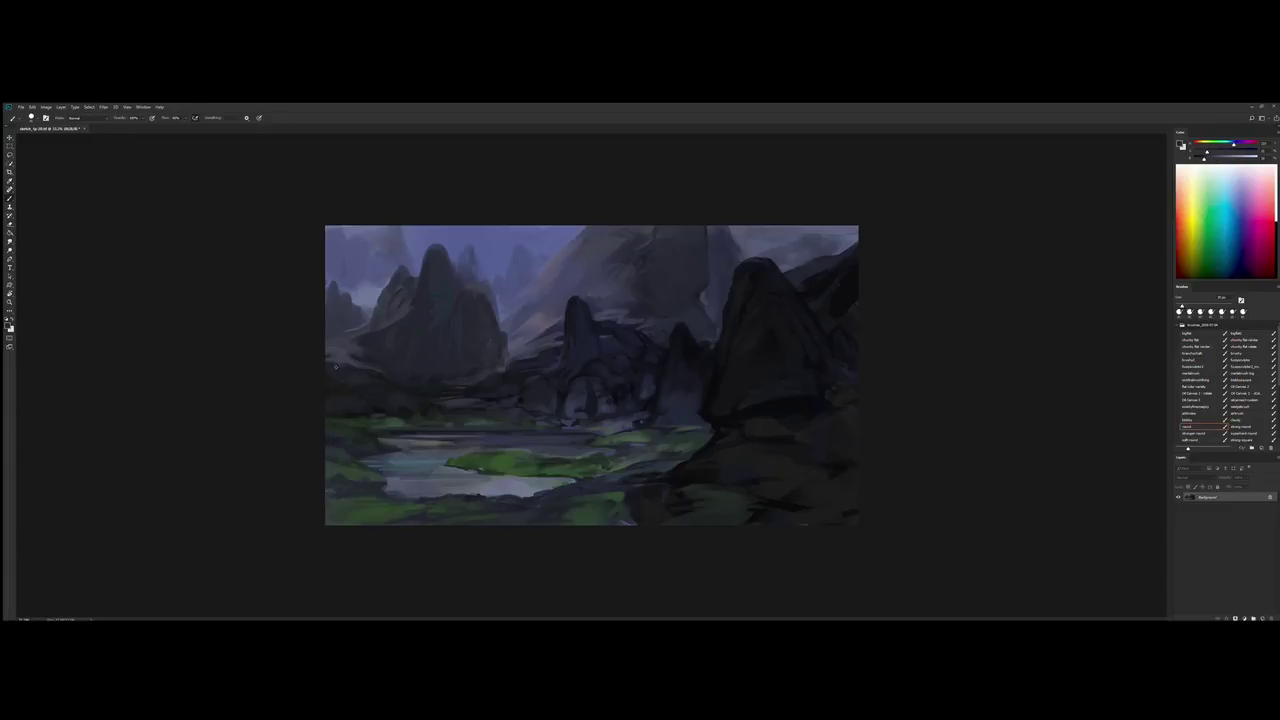
pyautogui.keyDown('alt'); pyautogui.click(591, 406); pyautogui.keyUp('alt')
pyautogui.keyDown('alt'); pyautogui.click(589, 403); pyautogui.keyUp('alt')
pyautogui.keyDown('alt'); pyautogui.click(613, 434); pyautogui.keyUp('alt')
pyautogui.keyDown('alt'); pyautogui.click(665, 479); pyautogui.keyUp('alt')
pyautogui.keyDown('alt'); pyautogui.click(618, 518); pyautogui.keyUp('alt')
pyautogui.keyDown('alt'); pyautogui.click(699, 505); pyautogui.keyUp('alt')
# Sample dark tones from the rocks near the lake and the right cliffs
pyautogui.keyDown('alt'); pyautogui.click(785, 465); pyautogui.keyUp('alt')
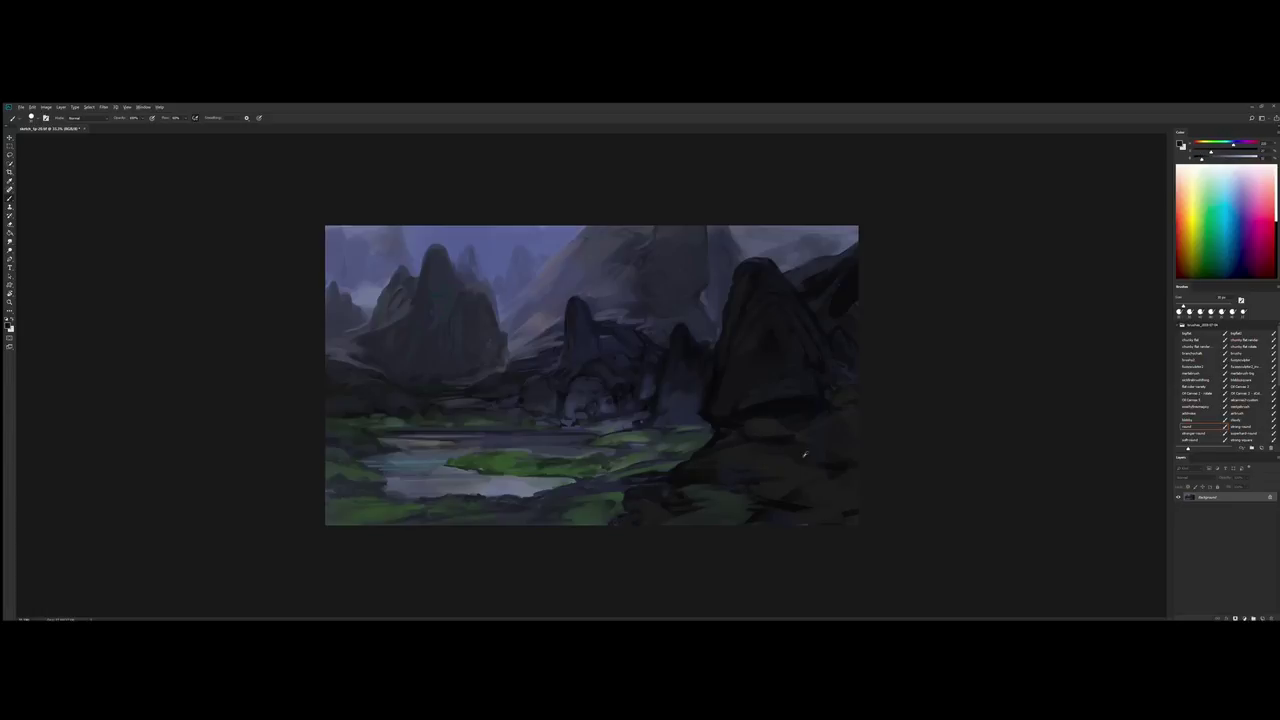
pyautogui.keyDown('alt'); pyautogui.click(855, 375); pyautogui.keyUp('alt')
pyautogui.keyDown('alt'); pyautogui.click(829, 403); pyautogui.keyUp('alt')
pyautogui.keyDown('alt'); pyautogui.click(688, 418); pyautogui.keyUp('alt')
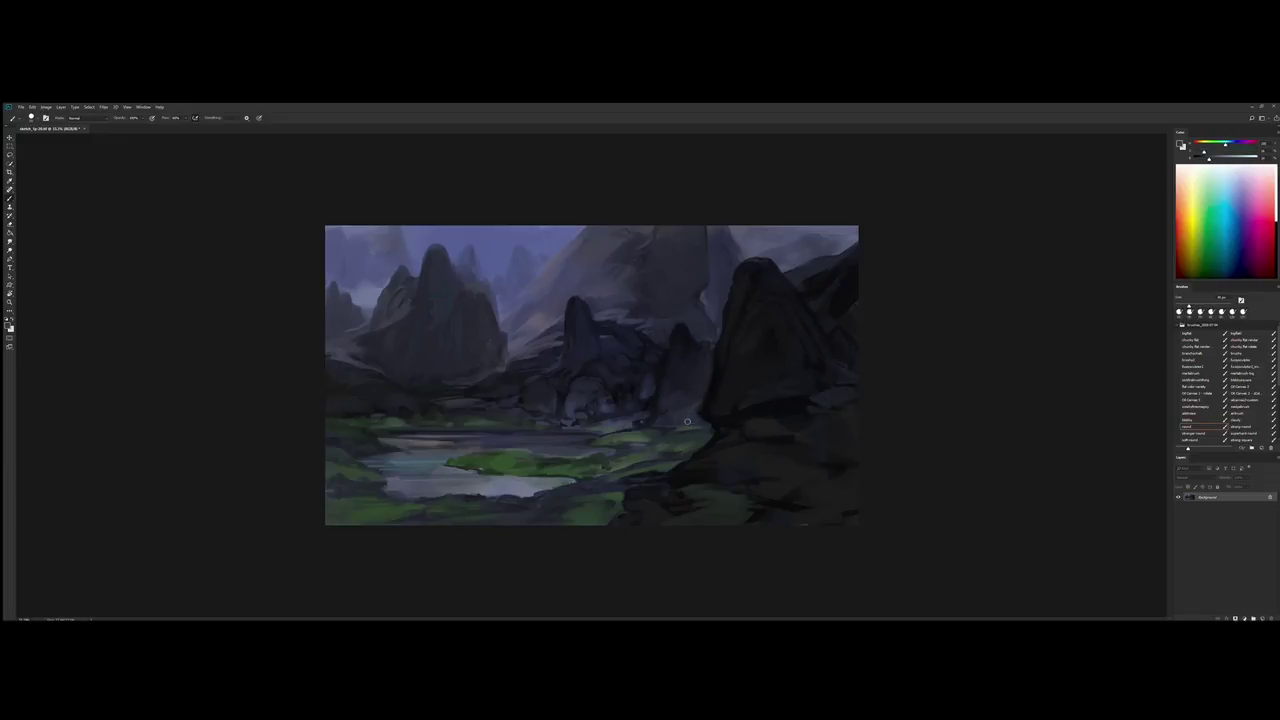
pyautogui.keyDown('alt'); pyautogui.click(686, 357); pyautogui.keyUp('alt')
pyautogui.keyDown('alt'); pyautogui.click(724, 351); pyautogui.keyUp('alt')
pyautogui.keyDown('alt'); pyautogui.click(768, 427); pyautogui.keyUp('alt')
pyautogui.keyDown('alt'); pyautogui.click(808, 434); pyautogui.keyUp('alt')
pyautogui.keyDown('alt'); pyautogui.click(832, 446); pyautogui.keyUp('alt')
pyautogui.keyDown('alt'); pyautogui.click(713, 487); pyautogui.keyUp('alt')
pyautogui.keyDown('alt'); pyautogui.click(822, 401); pyautogui.keyUp('alt')
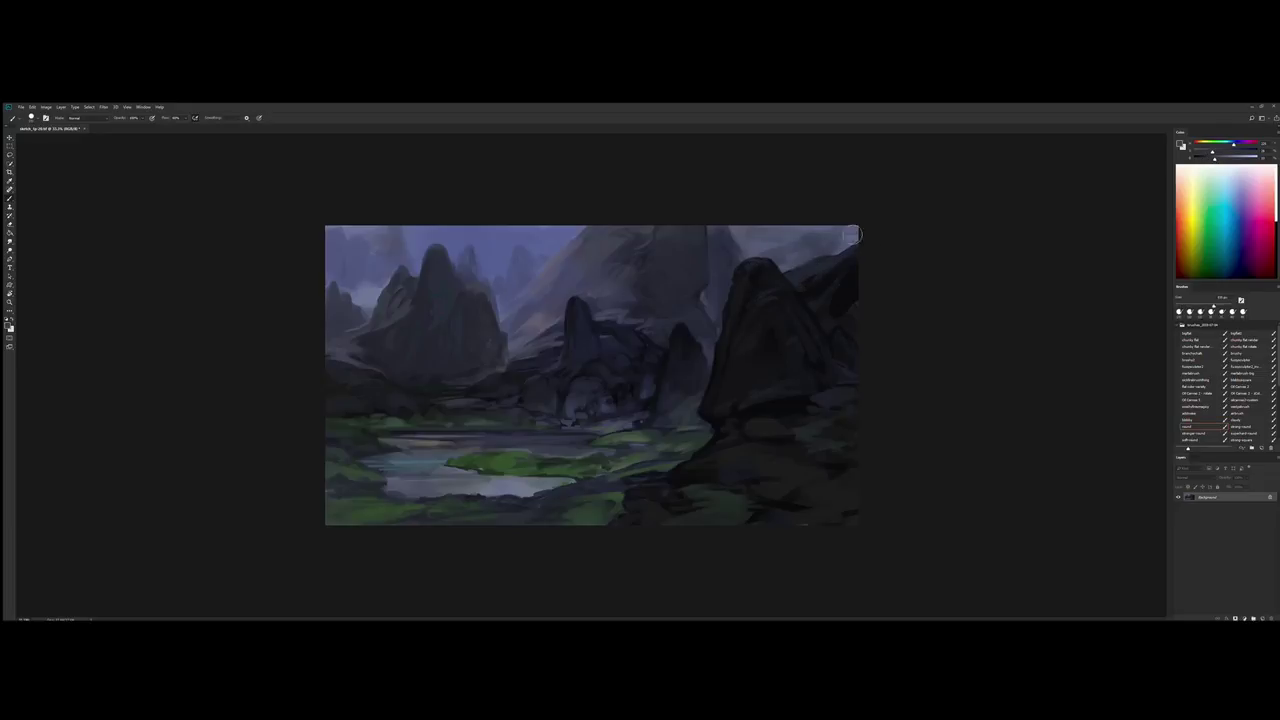
# Pick lighter sky colours and check the whole painting at reduced zoom
pyautogui.keyDown('alt'); pyautogui.click(757, 246); pyautogui.keyUp('alt')
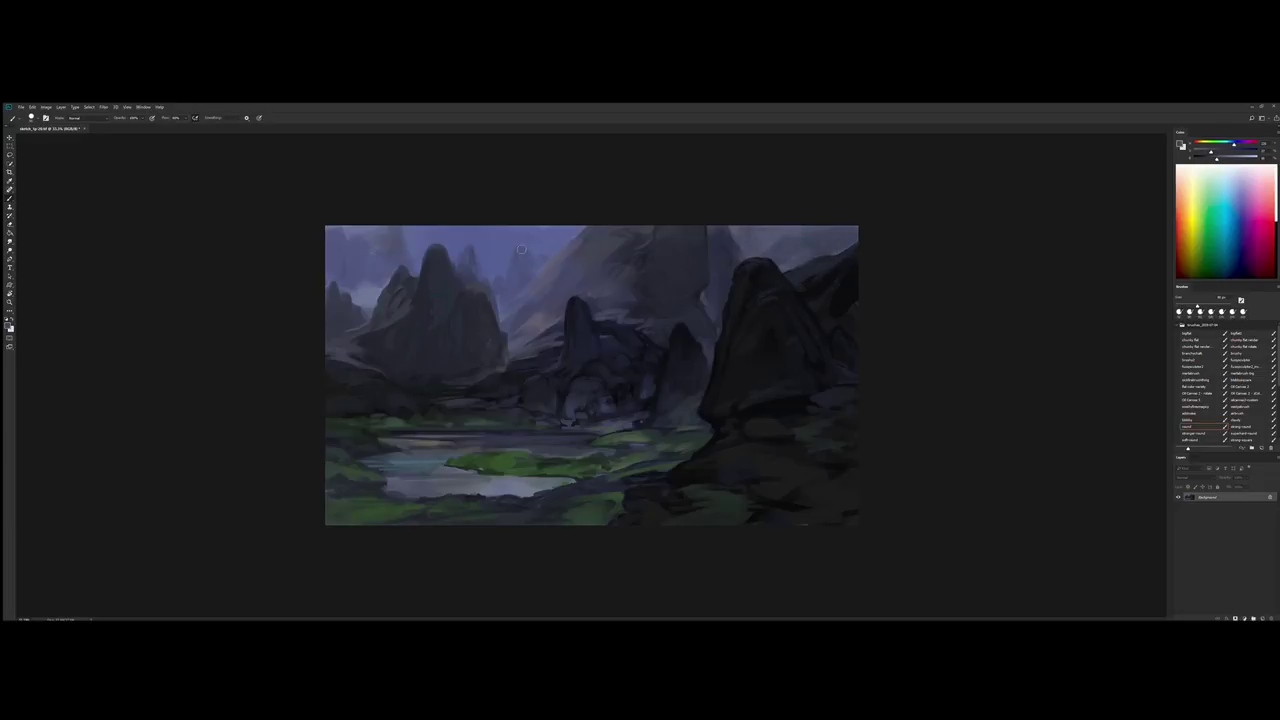
pyautogui.keyDown('alt'); pyautogui.click(389, 243); pyautogui.keyUp('alt')
pyautogui.keyDown('alt'); pyautogui.click(366, 315); pyautogui.keyUp('alt')
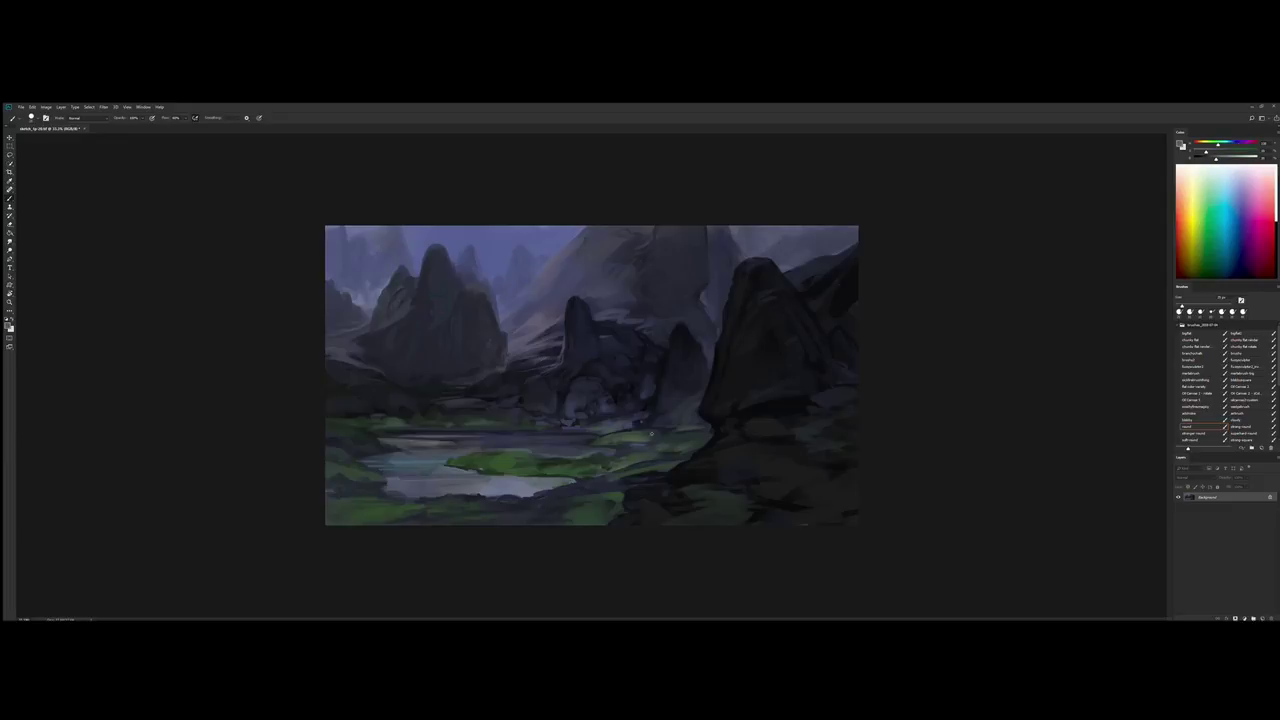
pyautogui.hotkey('ctrl', '-')
pyautogui.hotkey('ctrl', '+')
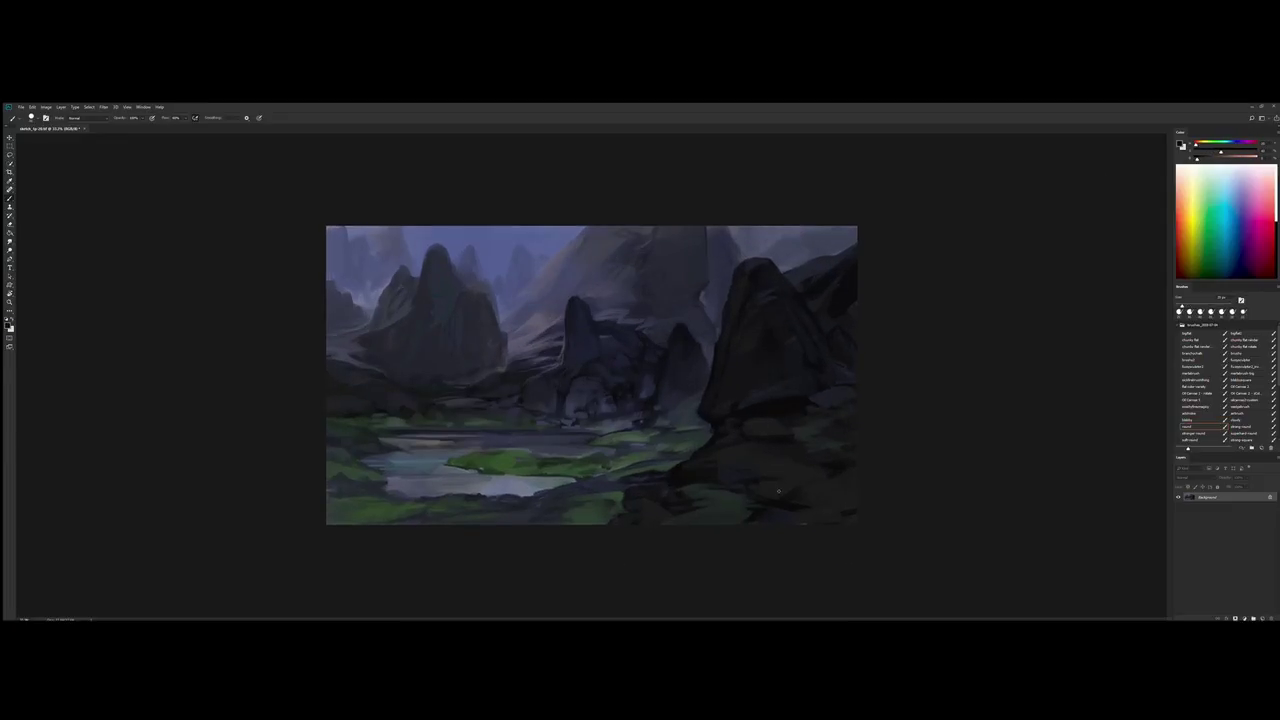
# Paint a dark stroke over the lower-right rocks and sample more rock colours
pyautogui.keyDown('alt'); pyautogui.click(785, 511); pyautogui.keyUp('alt')
pyautogui.moveTo(804, 510); pyautogui.dragTo(854, 470)
pyautogui.keyDown('alt'); pyautogui.click(797, 441); pyautogui.keyUp('alt')
pyautogui.keyDown('alt'); pyautogui.click(744, 479); pyautogui.keyUp('alt')
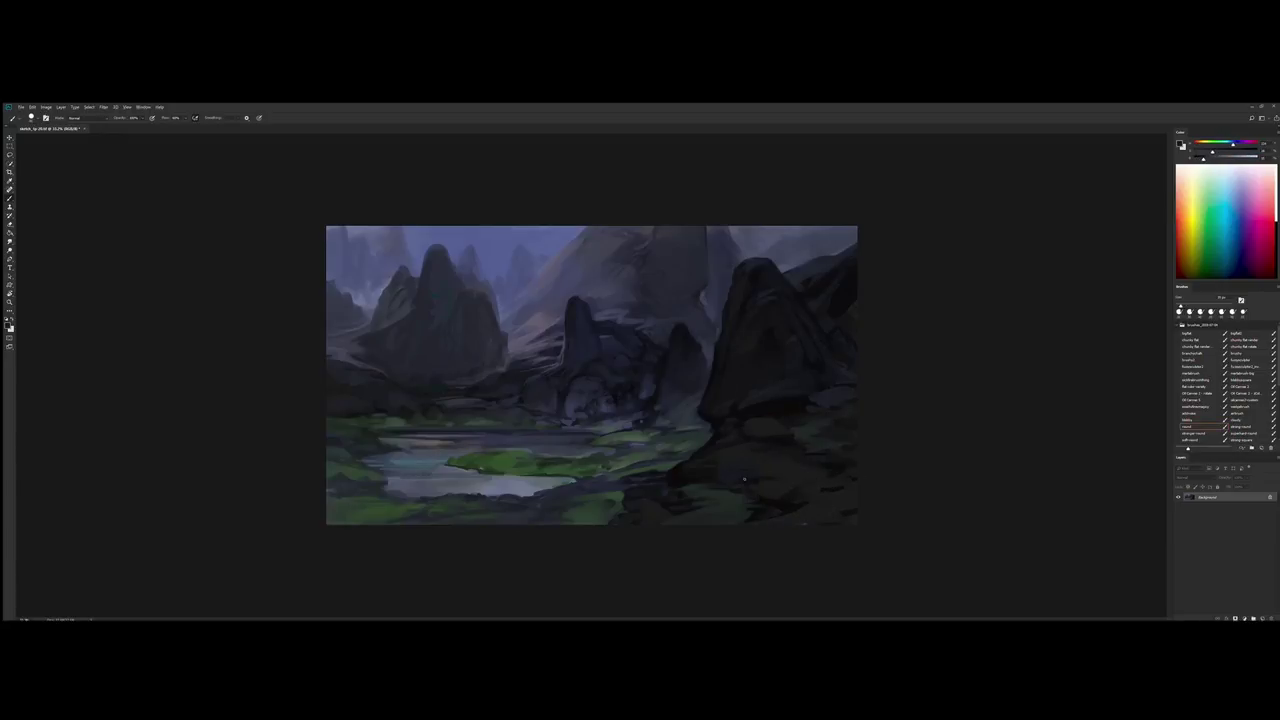
pyautogui.keyDown('alt'); pyautogui.click(677, 476); pyautogui.keyUp('alt')
pyautogui.keyDown('alt'); pyautogui.click(678, 460); pyautogui.keyUp('alt')
pyautogui.keyDown('alt'); pyautogui.click(836, 360); pyautogui.keyUp('alt')
pyautogui.keyDown('alt'); pyautogui.click(826, 330); pyautogui.keyUp('alt')
# Flip the canvas horizontally and sample colours from the sky and upper mountains
pyautogui.hotkey('ctrl', 'shift', 'h')
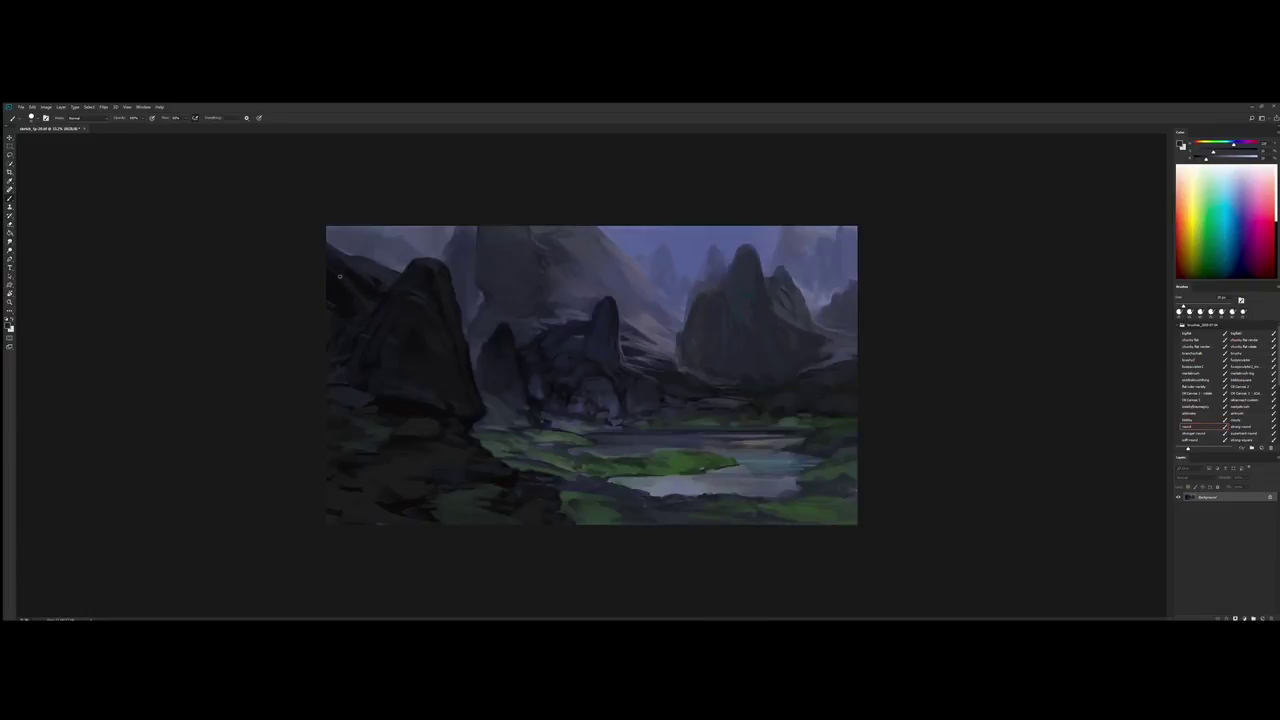
pyautogui.keyDown('alt'); pyautogui.click(383, 294); pyautogui.keyUp('alt')
pyautogui.keyDown('alt'); pyautogui.click(519, 348); pyautogui.keyUp('alt')
pyautogui.keyDown('alt'); pyautogui.click(461, 268); pyautogui.keyUp('alt')
pyautogui.keyDown('alt'); pyautogui.click(464, 246); pyautogui.keyUp('alt')
pyautogui.keyDown('alt'); pyautogui.click(385, 237); pyautogui.keyUp('alt')
pyautogui.keyDown('alt'); pyautogui.click(580, 338); pyautogui.keyUp('alt')
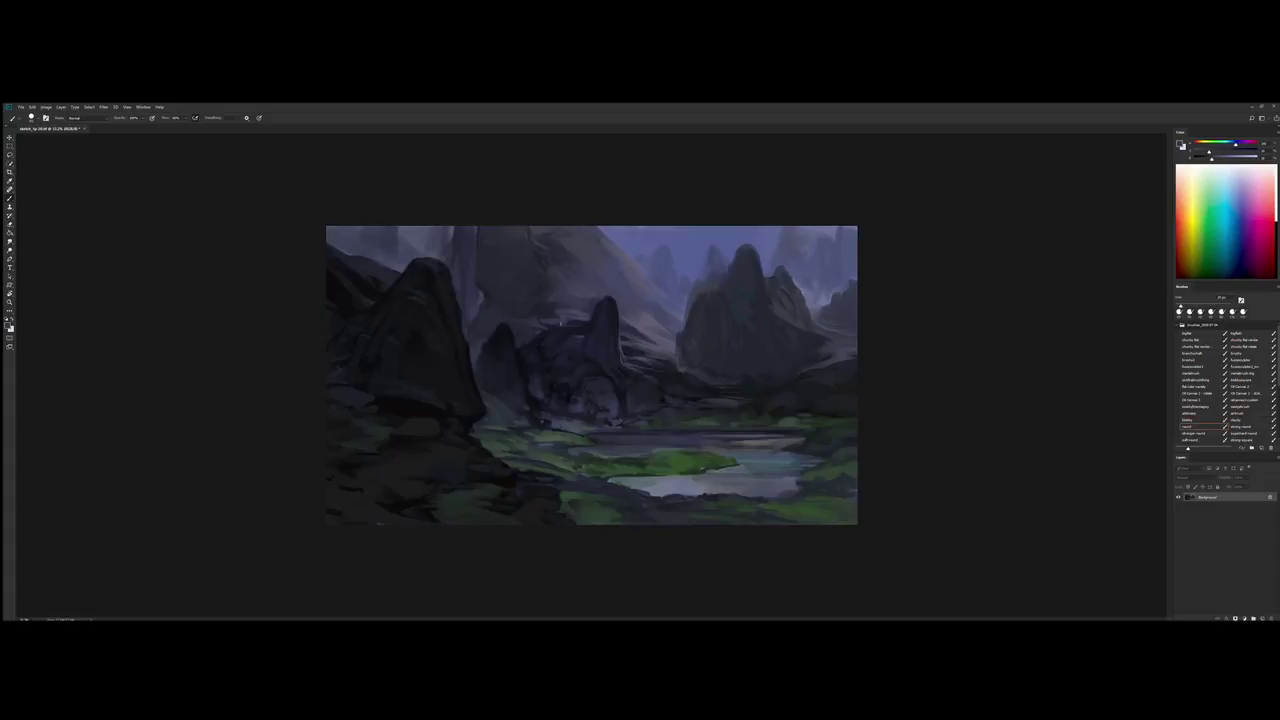
# Choose a light colour and brush a short highlight along a distant peak edge
pyautogui.keyDown('alt'); pyautogui.click(692, 398); pyautogui.keyUp('alt')
pyautogui.keyDown('alt'); pyautogui.click(660, 466); pyautogui.keyUp('alt')
pyautogui.keyDown('alt'); pyautogui.click(665, 410); pyautogui.keyUp('alt')
pyautogui.keyDown('alt'); pyautogui.click(633, 407); pyautogui.keyUp('alt')
pyautogui.keyDown('alt'); pyautogui.click(686, 300); pyautogui.keyUp('alt')
pyautogui.click(1270, 165)
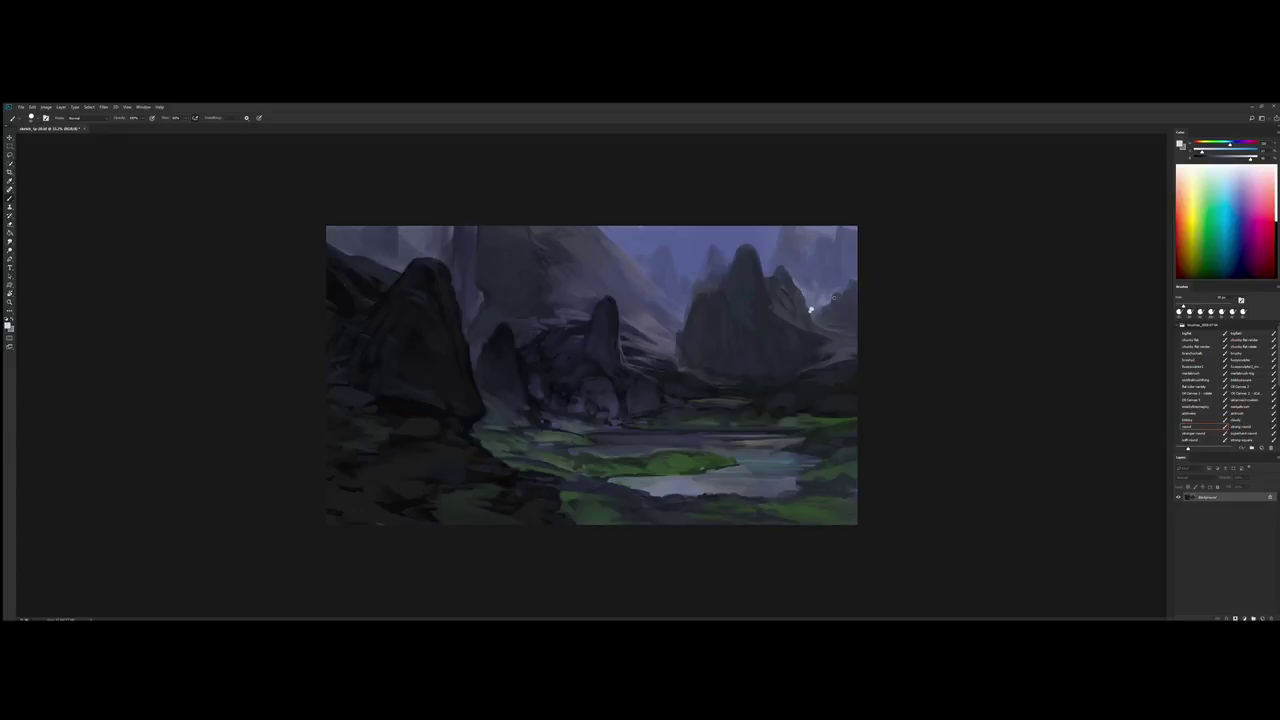
pyautogui.moveTo(811, 292); pyautogui.dragTo(811, 306)
# Flip the canvas back and paint light snow touches on the top-left peaks
pyautogui.press('h')
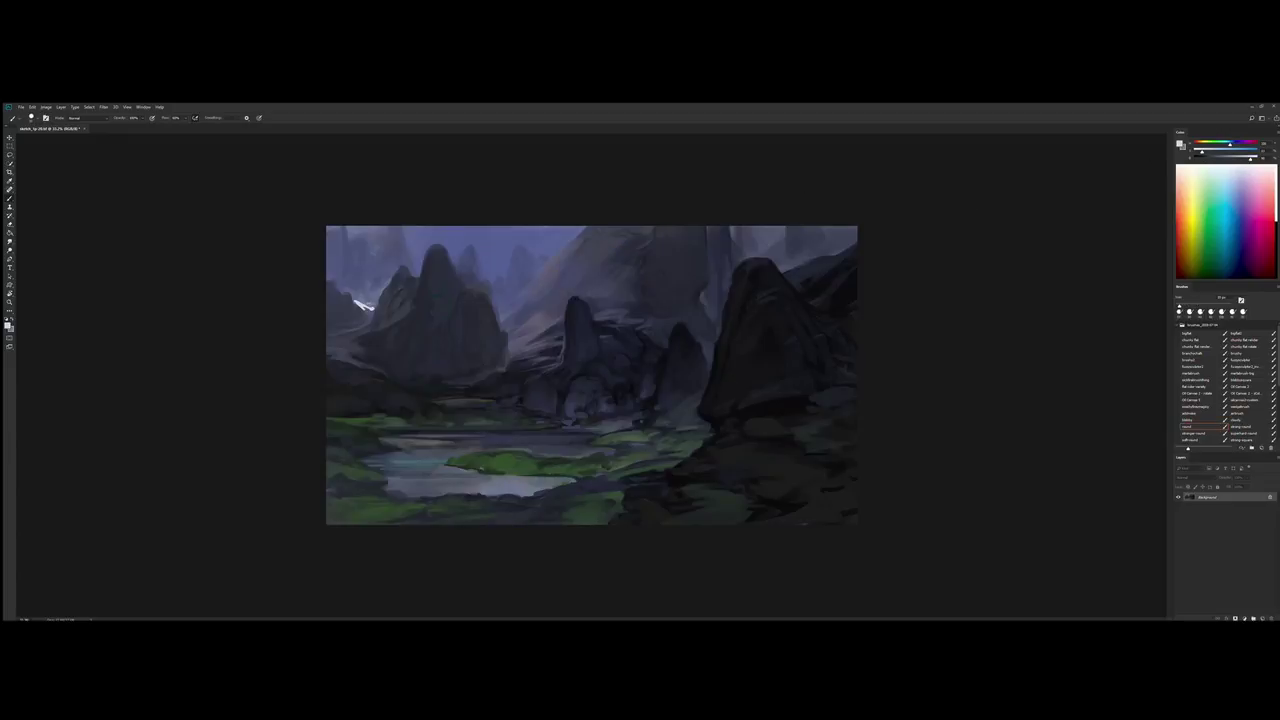
pyautogui.moveTo(352, 230); pyautogui.dragTo(384, 252)
pyautogui.moveTo(356, 302); pyautogui.dragTo(376, 293)
pyautogui.moveTo(336, 291); pyautogui.dragTo(346, 281)
pyautogui.moveTo(348, 233); pyautogui.dragTo(394, 240)
# Knock back the bright snow strokes with a sampled darker blue-grey
pyautogui.keyDown('alt'); pyautogui.click(377, 238); pyautogui.keyUp('alt')
pyautogui.moveTo(356, 306); pyautogui.dragTo(370, 298)
pyautogui.moveTo(350, 232); pyautogui.dragTo(358, 242)
pyautogui.moveTo(386, 232)
pyautogui.mouseDown()
pyautogui.moveTo(396, 240)
pyautogui.moveTo(368, 238)
pyautogui.mouseUp()
pyautogui.moveTo(374, 310); pyautogui.dragTo(368, 298)
# Sample peak colours, then darken a small patch of foreground rock
pyautogui.keyDown('alt'); pyautogui.click(370, 300); pyautogui.keyUp('alt')
pyautogui.keyDown('alt'); pyautogui.click(383, 295); pyautogui.keyUp('alt')
pyautogui.keyDown('alt'); pyautogui.click(410, 282); pyautogui.keyUp('alt')
pyautogui.keyDown('alt'); pyautogui.click(477, 286); pyautogui.keyUp('alt')
pyautogui.keyDown('alt'); pyautogui.click(814, 506); pyautogui.keyUp('alt')
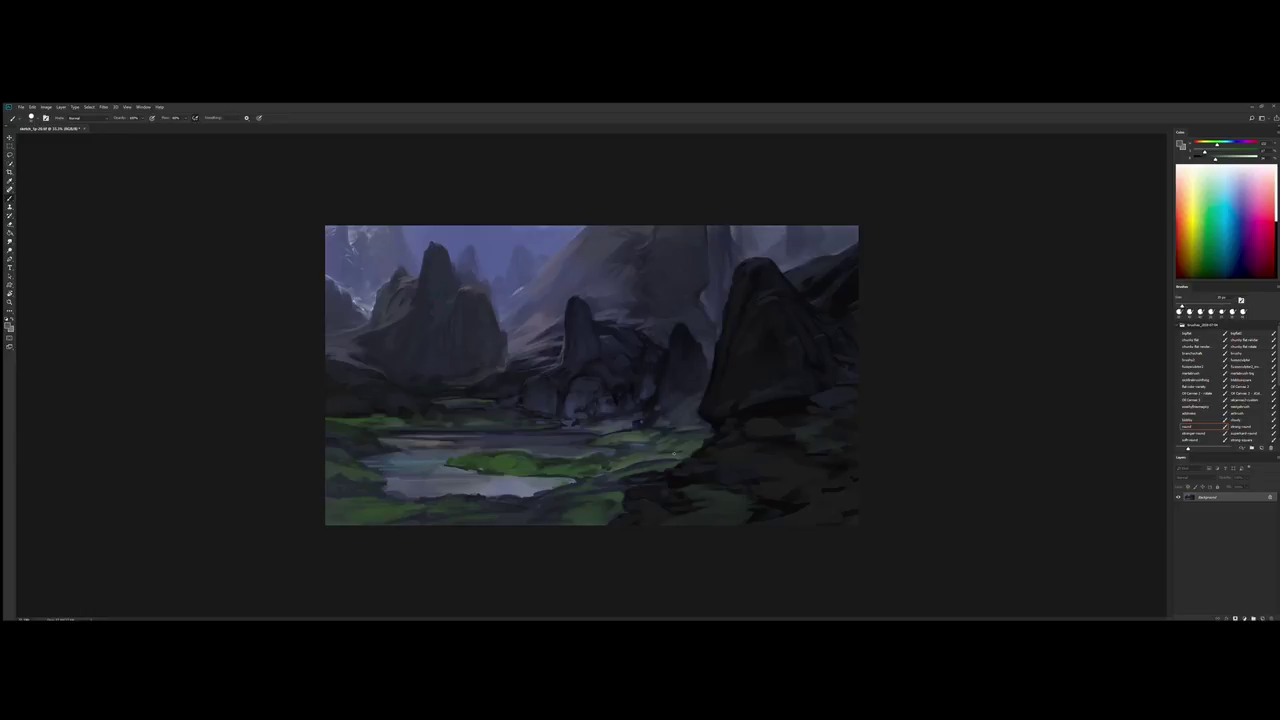
pyautogui.keyDown('alt'); pyautogui.click(641, 467); pyautogui.keyUp('alt')
pyautogui.moveTo(617, 486); pyautogui.dragTo(630, 486)
# Sample colours from the lake area, mid-left mountain and upper-left peak
pyautogui.keyDown('alt'); pyautogui.click(565, 467); pyautogui.keyUp('alt')
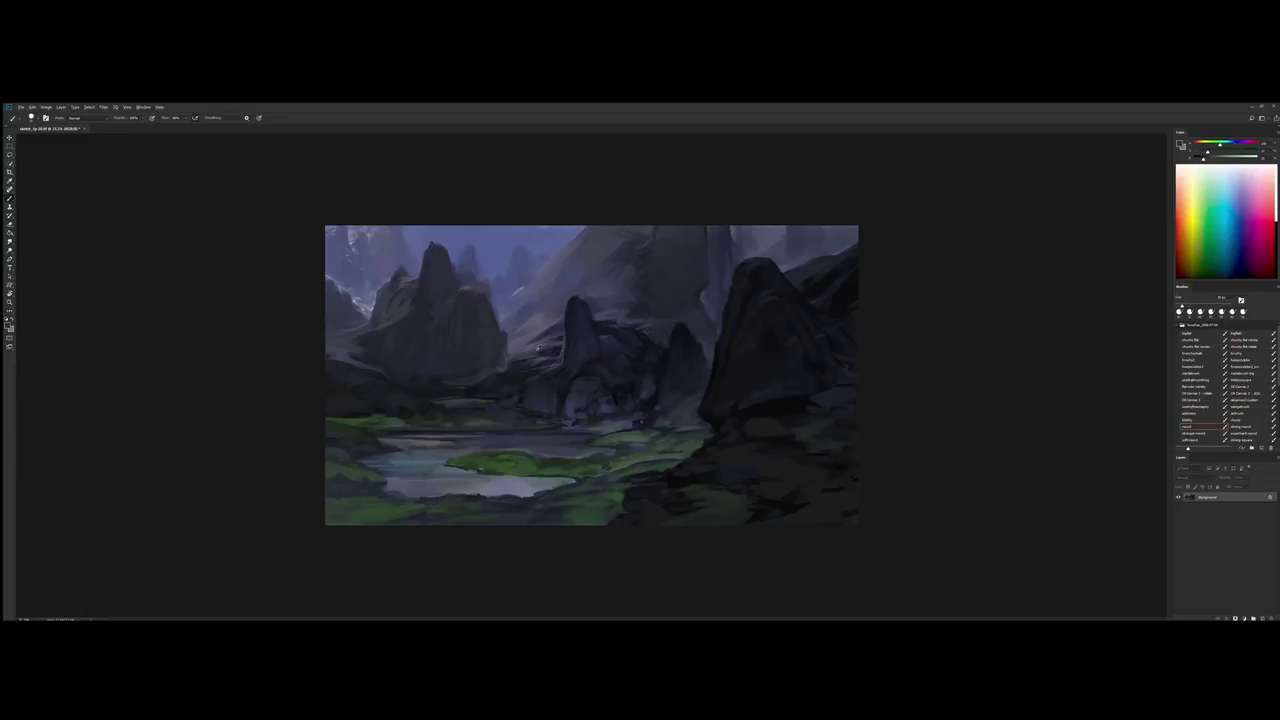
pyautogui.keyDown('alt'); pyautogui.click(507, 461); pyautogui.keyUp('alt')
pyautogui.keyDown('alt'); pyautogui.click(668, 483); pyautogui.keyUp('alt')
pyautogui.keyDown('alt'); pyautogui.click(503, 333); pyautogui.keyUp('alt')
pyautogui.keyDown('alt'); pyautogui.click(463, 268); pyautogui.keyUp('alt')
pyautogui.keyDown('alt'); pyautogui.click(552, 294); pyautogui.keyUp('alt')
# Sample more sky and mountain colours around the left peak
pyautogui.keyDown('alt'); pyautogui.click(504, 273); pyautogui.keyUp('alt')
pyautogui.keyDown('alt'); pyautogui.click(427, 256); pyautogui.keyUp('alt')
pyautogui.keyDown('alt'); pyautogui.click(410, 306); pyautogui.keyUp('alt')
pyautogui.keyDown('alt'); pyautogui.click(409, 277); pyautogui.keyUp('alt')
pyautogui.keyDown('alt'); pyautogui.click(411, 379); pyautogui.keyUp('alt')
pyautogui.keyDown('alt'); pyautogui.click(347, 333); pyautogui.keyUp('alt')
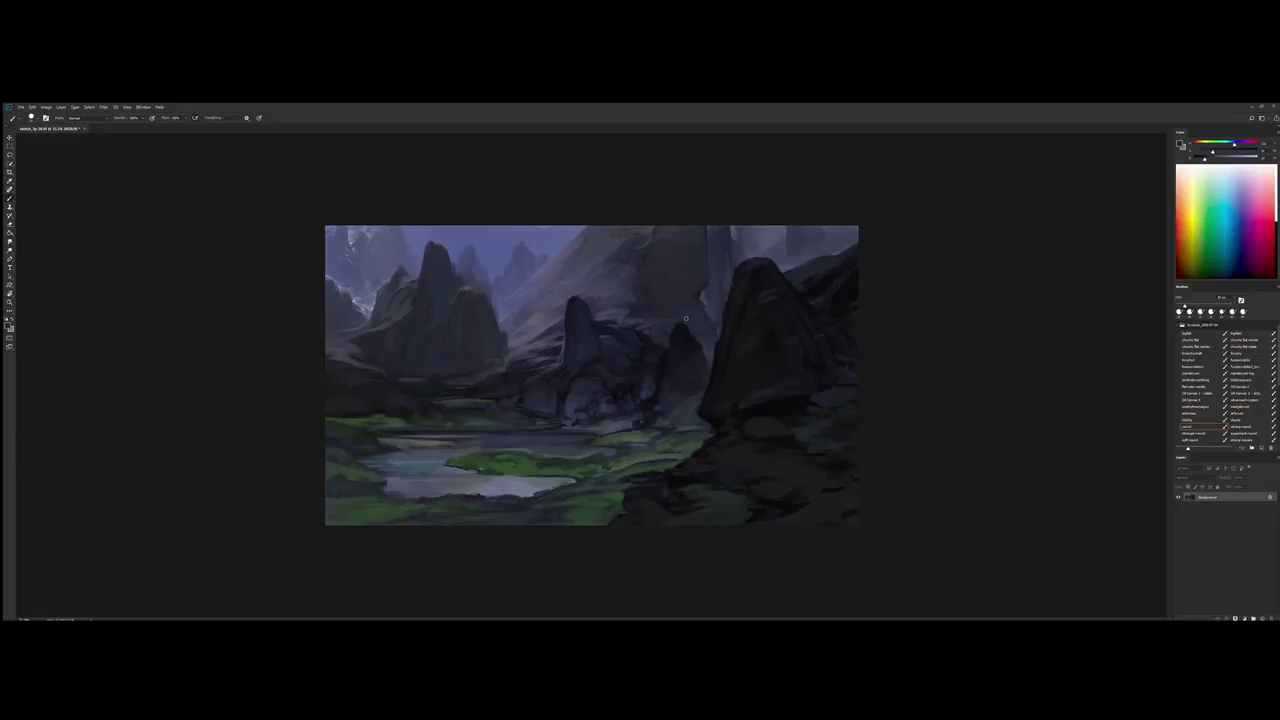
# Refine the central rock formations with colours sampled from the rocks themselves
pyautogui.keyDown('alt'); pyautogui.click(618, 330); pyautogui.keyUp('alt')
pyautogui.keyDown('alt'); pyautogui.click(535, 328); pyautogui.keyUp('alt')
pyautogui.keyDown('alt'); pyautogui.click(536, 377); pyautogui.keyUp('alt')
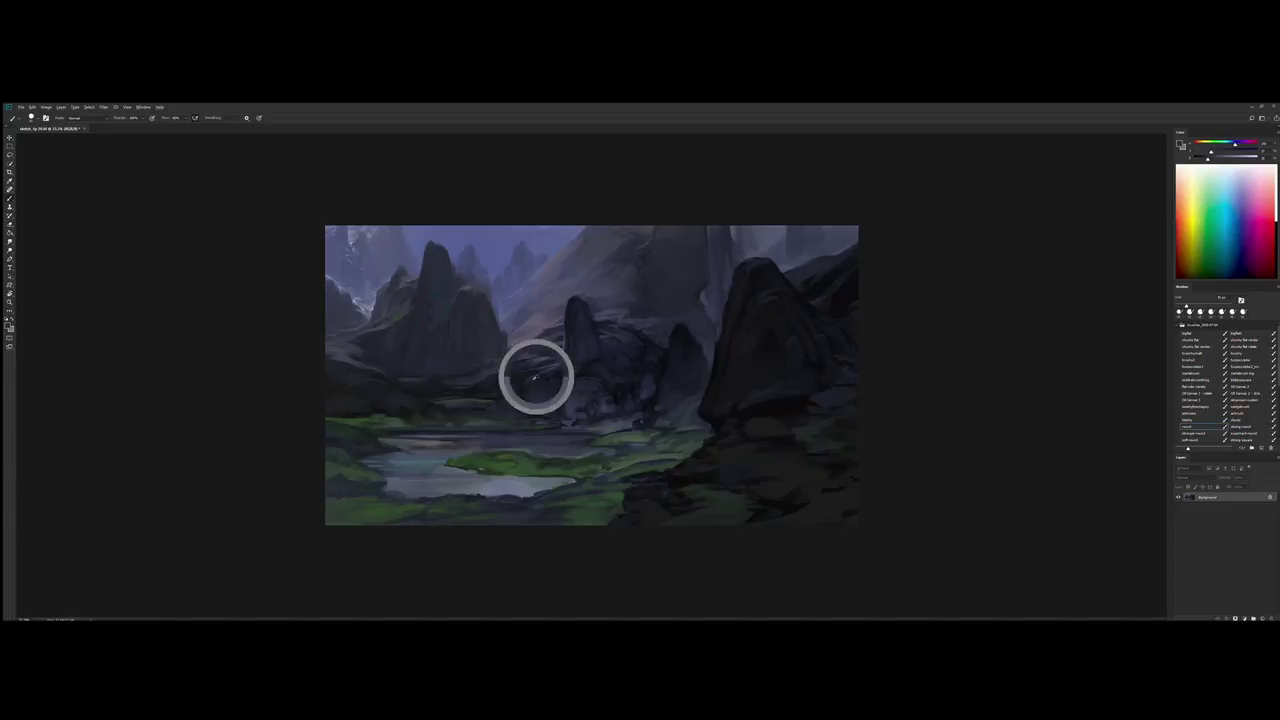
pyautogui.keyDown('alt'); pyautogui.click(524, 396); pyautogui.keyUp('alt')
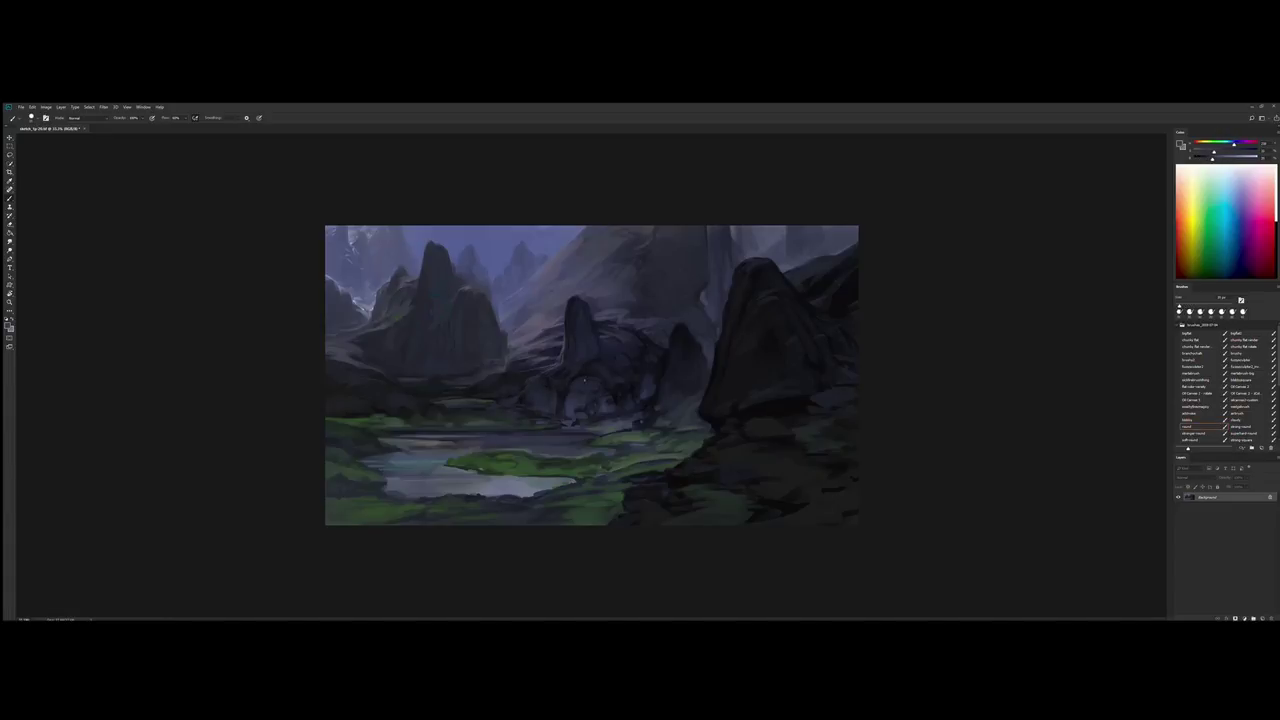
pyautogui.keyDown('alt'); pyautogui.click(616, 400); pyautogui.keyUp('alt')
pyautogui.keyDown('alt'); pyautogui.click(647, 406); pyautogui.keyUp('alt')
pyautogui.keyDown('alt'); pyautogui.click(576, 423); pyautogui.keyUp('alt')
# Rework the left side of the lake shore using lake, mountain and left-edge colours
pyautogui.keyDown('alt'); pyautogui.click(481, 467); pyautogui.keyUp('alt')
pyautogui.keyDown('alt'); pyautogui.click(366, 266); pyautogui.keyUp('alt')
pyautogui.keyDown('alt'); pyautogui.click(560, 399); pyautogui.keyUp('alt')
pyautogui.keyDown('alt'); pyautogui.click(437, 436); pyautogui.keyUp('alt')
pyautogui.keyDown('alt'); pyautogui.click(357, 379); pyautogui.keyUp('alt')
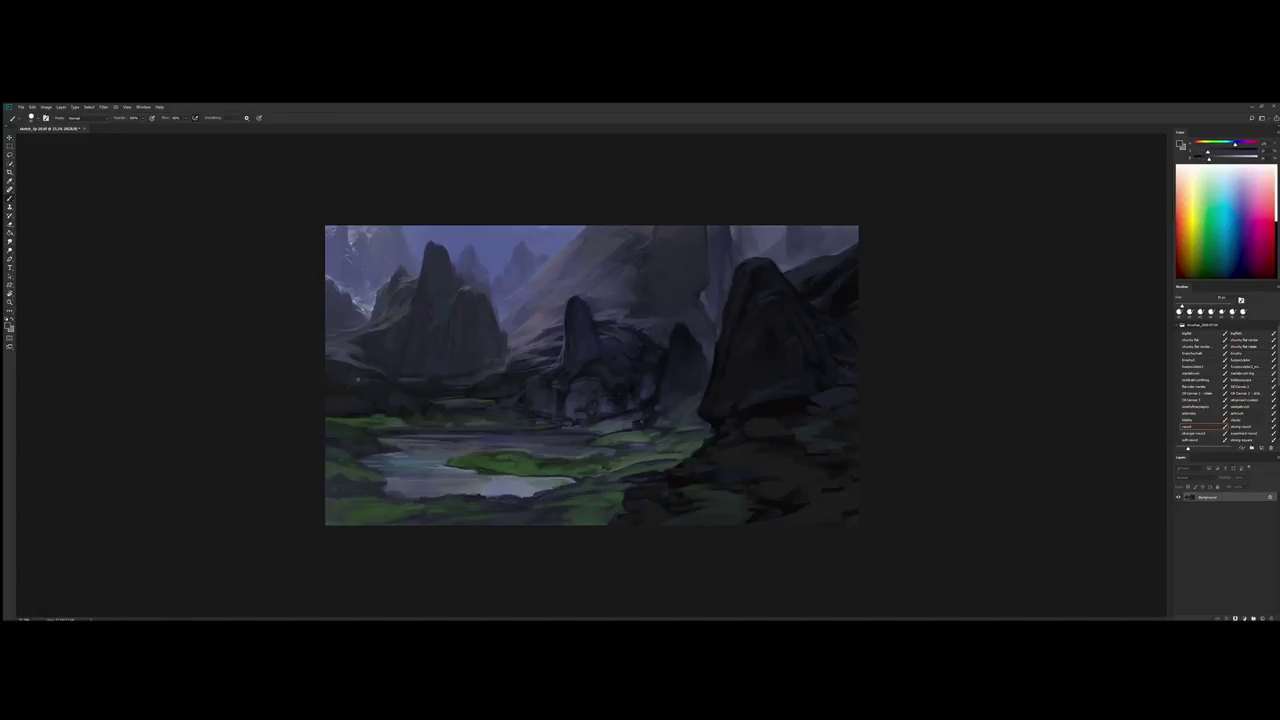
pyautogui.keyDown('alt'); pyautogui.click(323, 383); pyautogui.keyUp('alt')
# Refine the lake shore below the central rocks with sampled lake colours
pyautogui.keyDown('alt'); pyautogui.click(485, 403); pyautogui.keyUp('alt')
pyautogui.keyDown('alt'); pyautogui.click(559, 425); pyautogui.keyUp('alt')
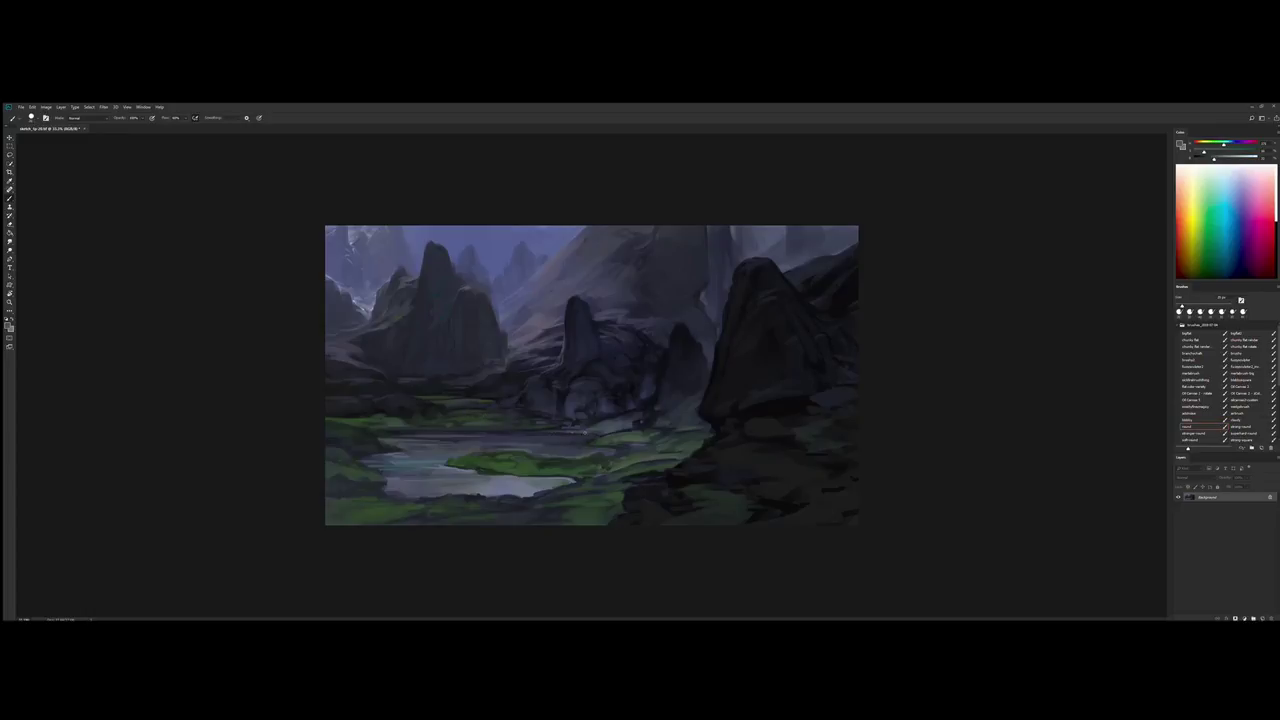
pyautogui.keyDown('alt'); pyautogui.click(567, 440); pyautogui.keyUp('alt')
pyautogui.keyDown('alt'); pyautogui.click(567, 442); pyautogui.keyUp('alt')
pyautogui.keyDown('alt'); pyautogui.click(450, 446); pyautogui.keyUp('alt')
pyautogui.keyDown('alt'); pyautogui.click(636, 444); pyautogui.keyUp('alt')
pyautogui.keyDown('alt'); pyautogui.click(600, 490); pyautogui.keyUp('alt')
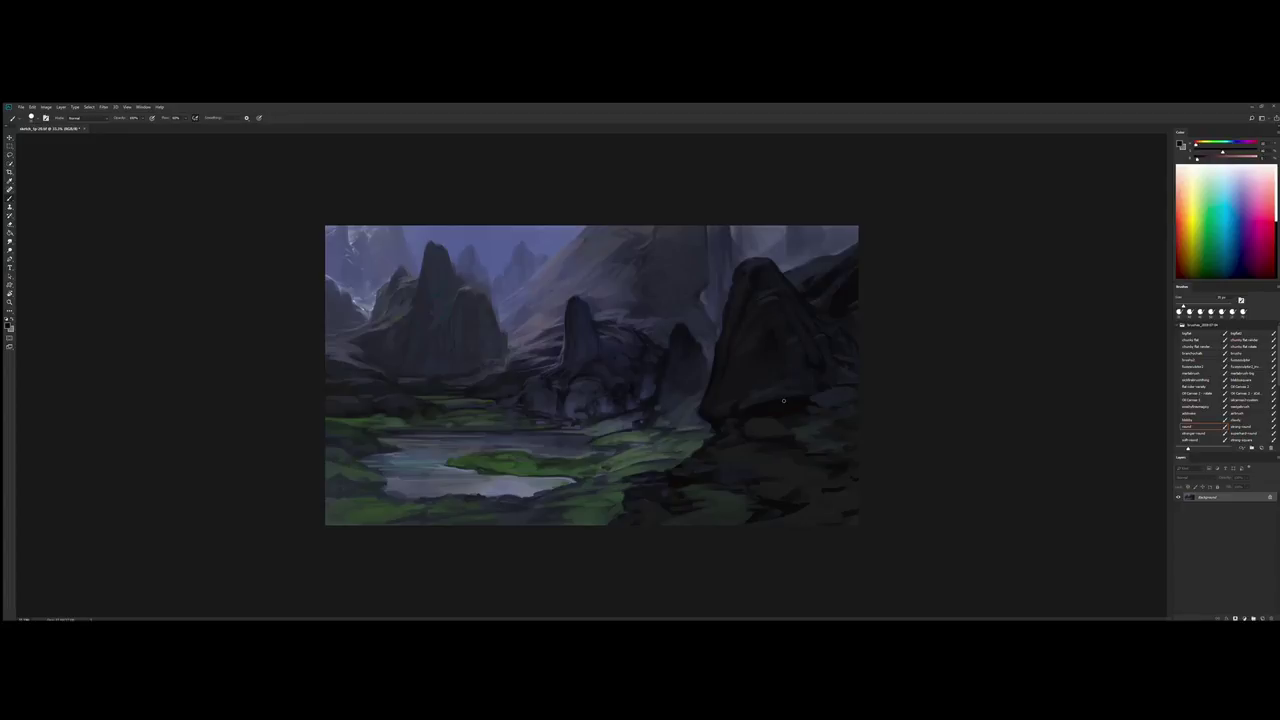
# Shade the lower-right foreground beneath the big right boulder with dark sampled rock tones
pyautogui.keyDown('alt'); pyautogui.click(767, 433); pyautogui.keyUp('alt')
pyautogui.keyDown('alt'); pyautogui.click(776, 442); pyautogui.keyUp('alt')
pyautogui.keyDown('alt'); pyautogui.click(637, 502); pyautogui.keyUp('alt')
pyautogui.keyDown('alt'); pyautogui.click(427, 414); pyautogui.keyUp('alt')
pyautogui.keyDown('alt'); pyautogui.click(361, 416); pyautogui.keyUp('alt')
pyautogui.keyDown('alt'); pyautogui.click(732, 281); pyautogui.keyUp('alt')
pyautogui.keyDown('alt'); pyautogui.click(742, 307); pyautogui.keyUp('alt')
# Lay broad strokes on the upper-right cliffs with an enlarged brush
pyautogui.press(']')
pyautogui.keyDown('alt'); pyautogui.click(797, 260); pyautogui.keyUp('alt')
pyautogui.keyDown('alt'); pyautogui.click(718, 257); pyautogui.keyUp('alt')
# Add small, defined dark rock strokes to the right cliffs
pyautogui.press('[')
pyautogui.press('[')
pyautogui.press('[')
pyautogui.keyDown('alt'); pyautogui.click(770, 358); pyautogui.keyUp('alt')
pyautogui.keyDown('alt'); pyautogui.click(714, 394); pyautogui.keyUp('alt')
pyautogui.keyDown('alt'); pyautogui.click(799, 386); pyautogui.keyUp('alt')
pyautogui.keyDown('alt'); pyautogui.click(779, 437); pyautogui.keyUp('alt')
pyautogui.keyDown('alt'); pyautogui.click(831, 505); pyautogui.keyUp('alt')
pyautogui.keyDown('alt'); pyautogui.click(760, 463); pyautogui.keyUp('alt')
# Define the dark foreground rocks and right cliff edges with sampled strokes
pyautogui.keyDown('alt'); pyautogui.click(671, 492); pyautogui.keyUp('alt')
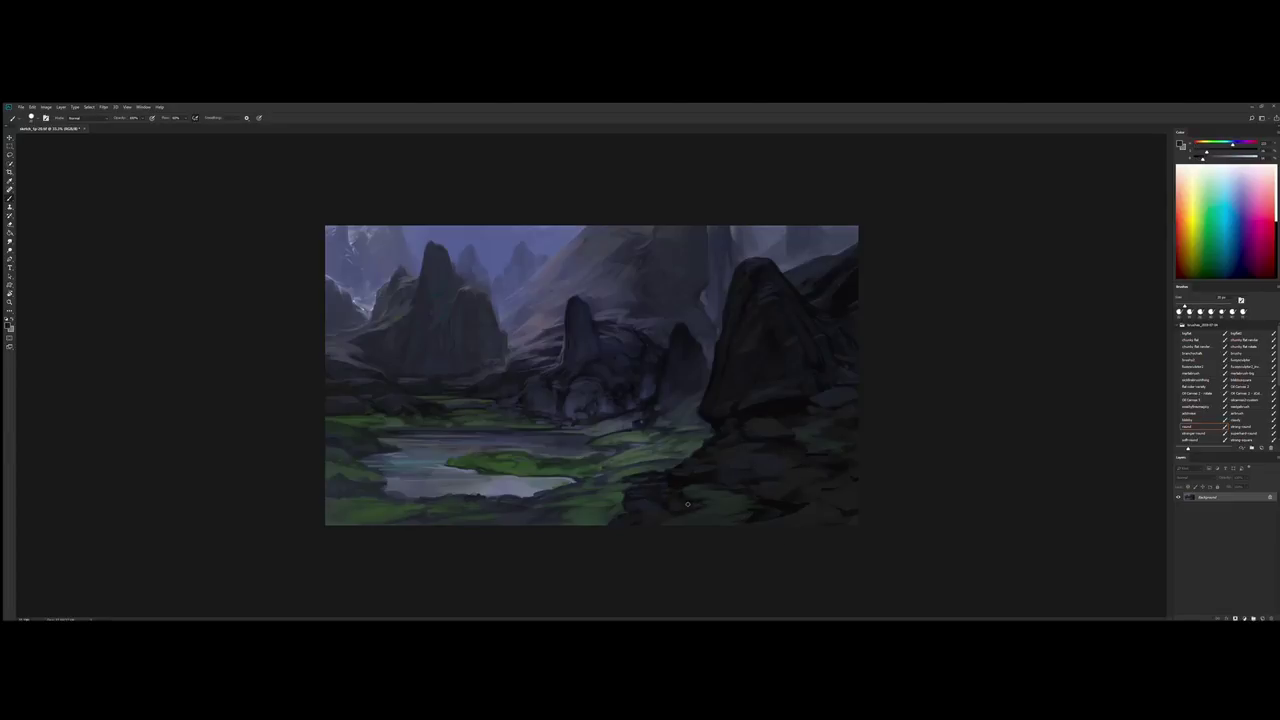
pyautogui.keyDown('alt'); pyautogui.click(656, 496); pyautogui.keyUp('alt')
pyautogui.keyDown('alt'); pyautogui.click(677, 483); pyautogui.keyUp('alt')
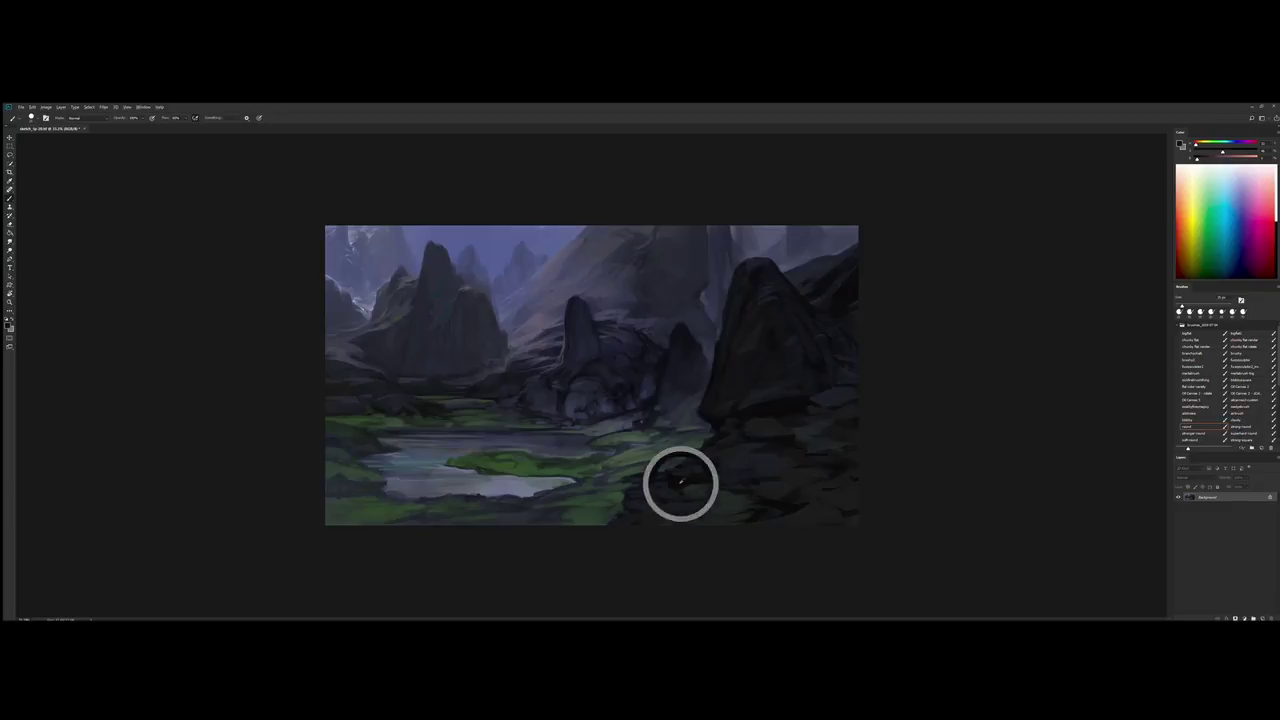
pyautogui.keyDown('alt'); pyautogui.click(838, 349); pyautogui.keyUp('alt')
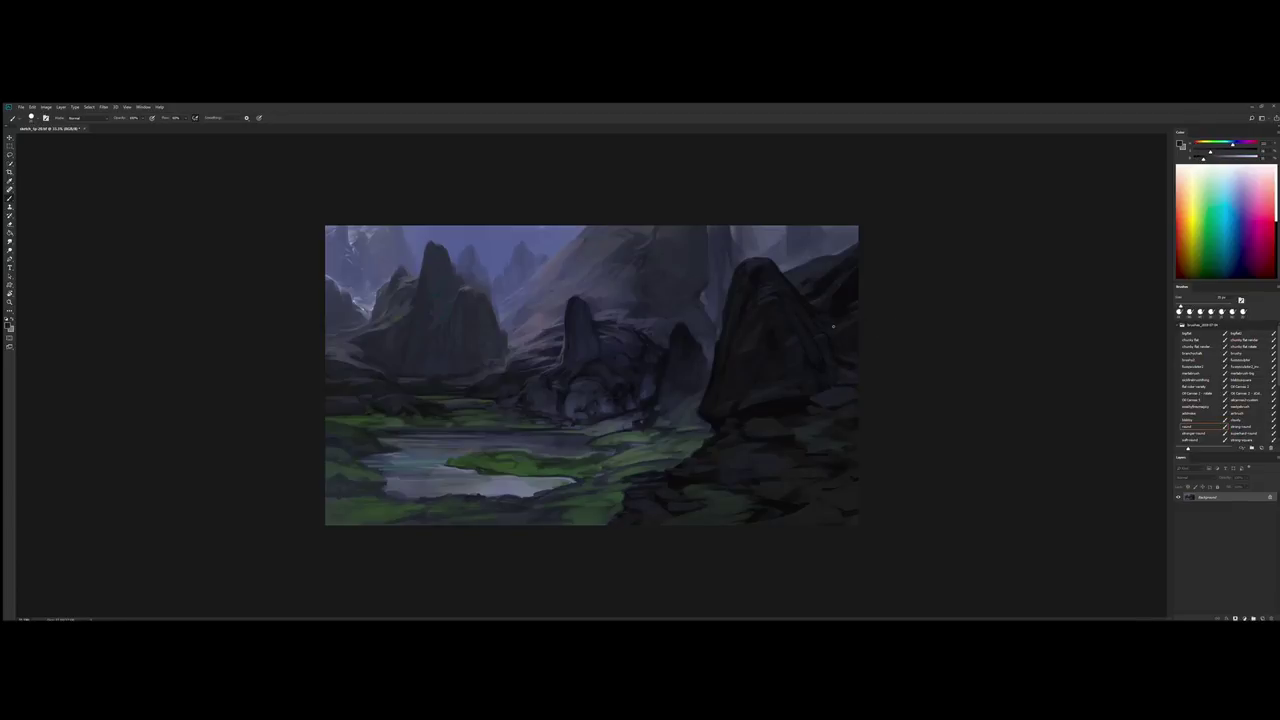
pyautogui.keyDown('alt'); pyautogui.click(790, 392); pyautogui.keyUp('alt')
pyautogui.keyDown('alt'); pyautogui.click(796, 384); pyautogui.keyUp('alt')
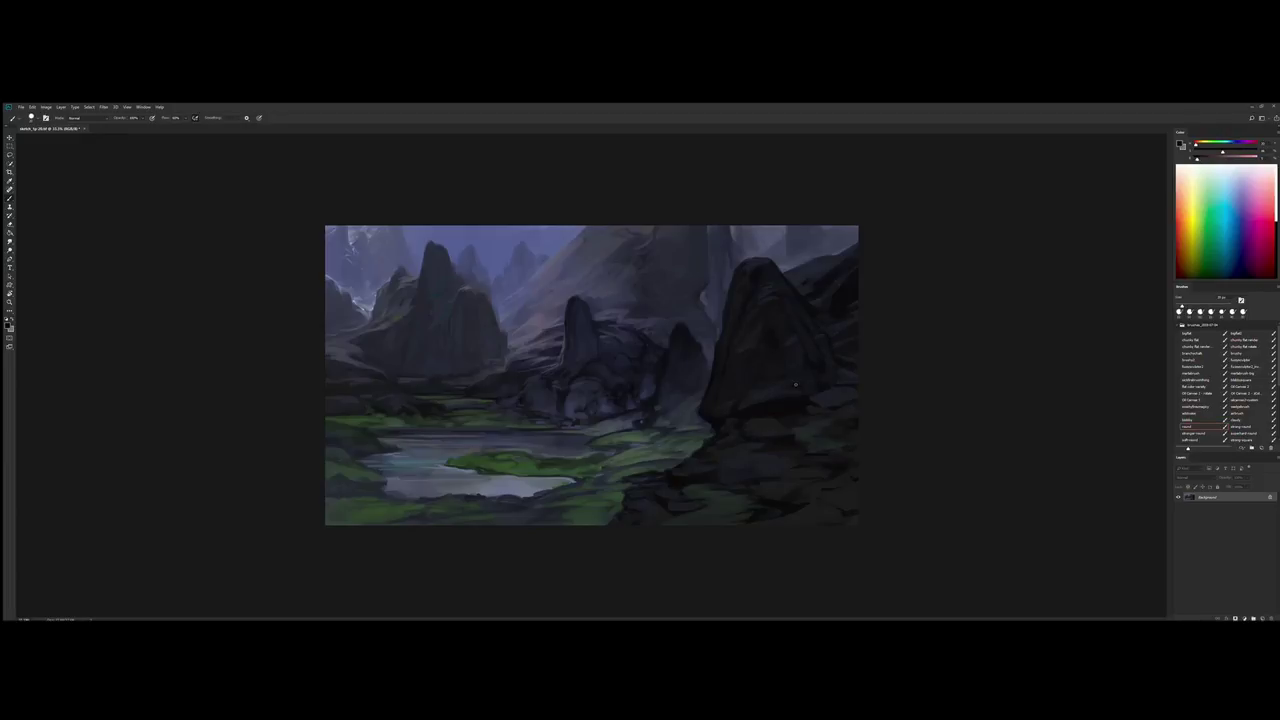
pyautogui.keyDown('alt'); pyautogui.click(744, 418); pyautogui.keyUp('alt')
# Work textured strokes up through the central rock arches above the lake
pyautogui.keyDown('alt'); pyautogui.click(650, 460); pyautogui.keyUp('alt')
pyautogui.keyDown('alt'); pyautogui.click(610, 460); pyautogui.keyUp('alt')
pyautogui.keyDown('alt'); pyautogui.click(621, 427); pyautogui.keyUp('alt')
pyautogui.keyDown('alt'); pyautogui.click(660, 400); pyautogui.keyUp('alt')
pyautogui.keyDown('alt'); pyautogui.click(677, 338); pyautogui.keyUp('alt')
pyautogui.keyDown('alt'); pyautogui.click(636, 328); pyautogui.keyUp('alt')
pyautogui.keyDown('alt'); pyautogui.click(615, 320); pyautogui.keyUp('alt')
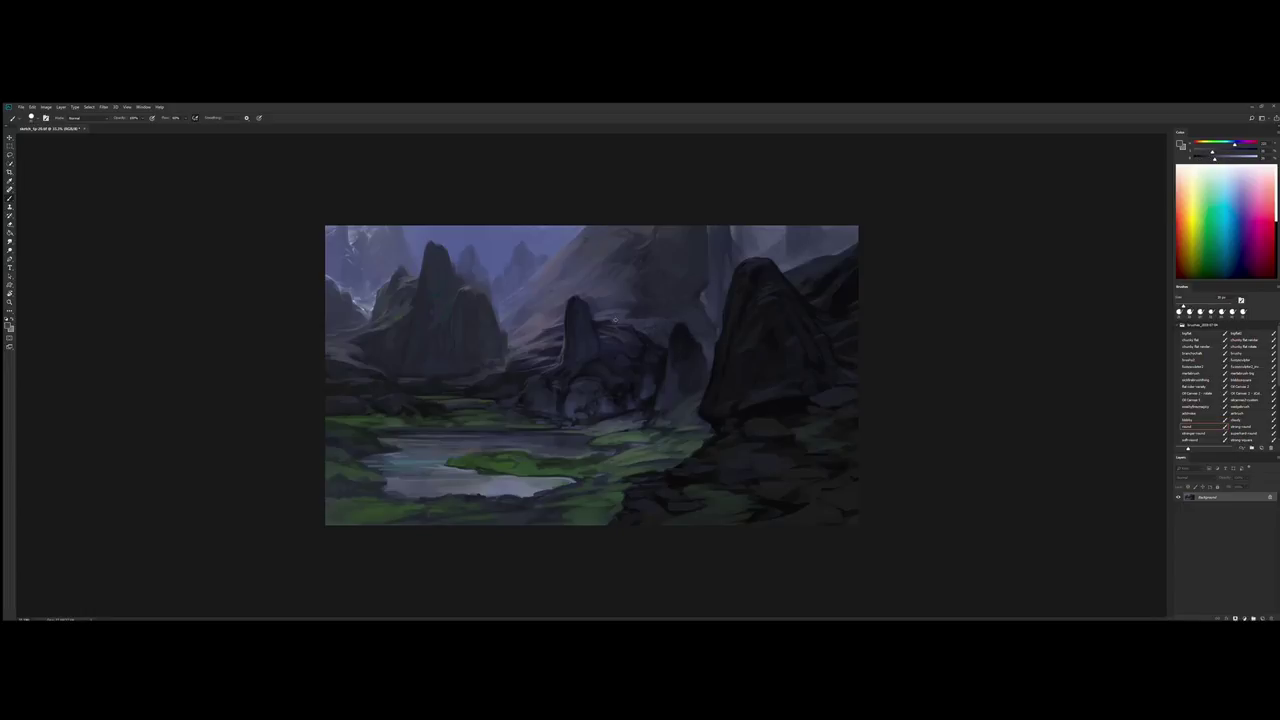
pyautogui.keyDown('alt'); pyautogui.click(639, 286); pyautogui.keyUp('alt')
pyautogui.keyDown('alt'); pyautogui.click(704, 292); pyautogui.keyUp('alt')
# Touch up the lake area beside the arches with sampled lake colours
pyautogui.keyDown('alt'); pyautogui.click(555, 465); pyautogui.keyUp('alt')
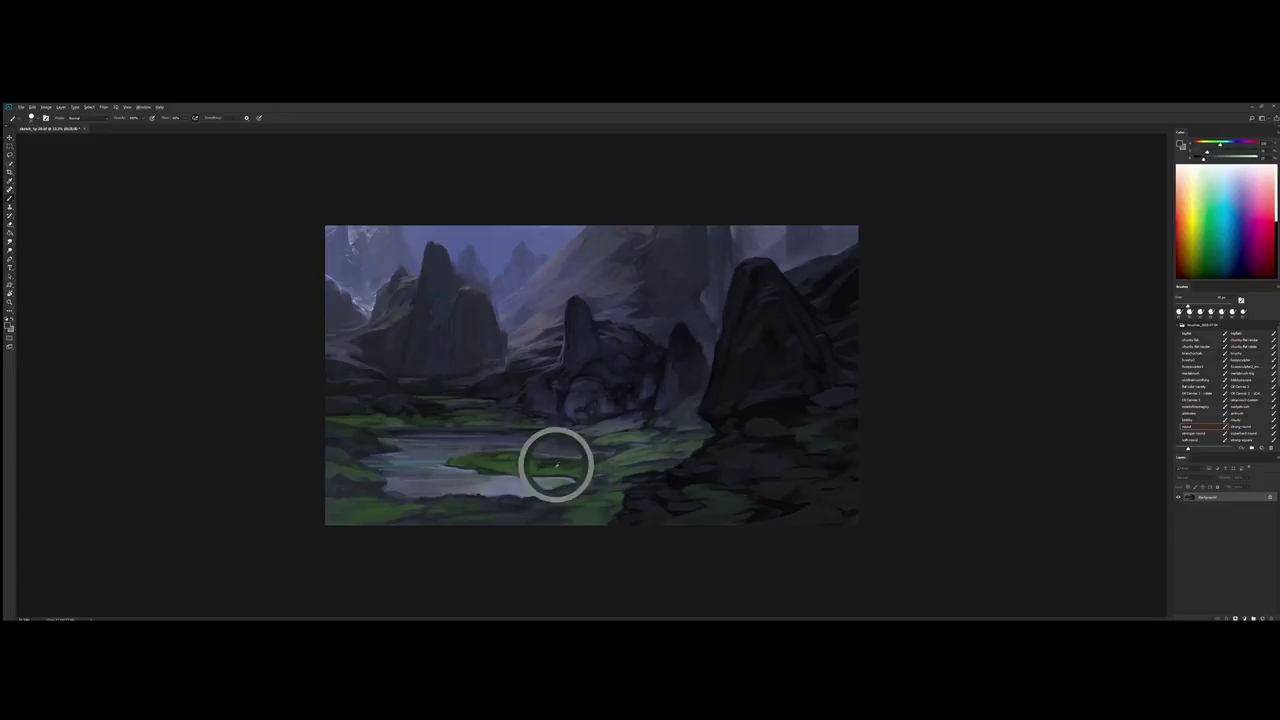
pyautogui.keyDown('alt'); pyautogui.click(427, 419); pyautogui.keyUp('alt')
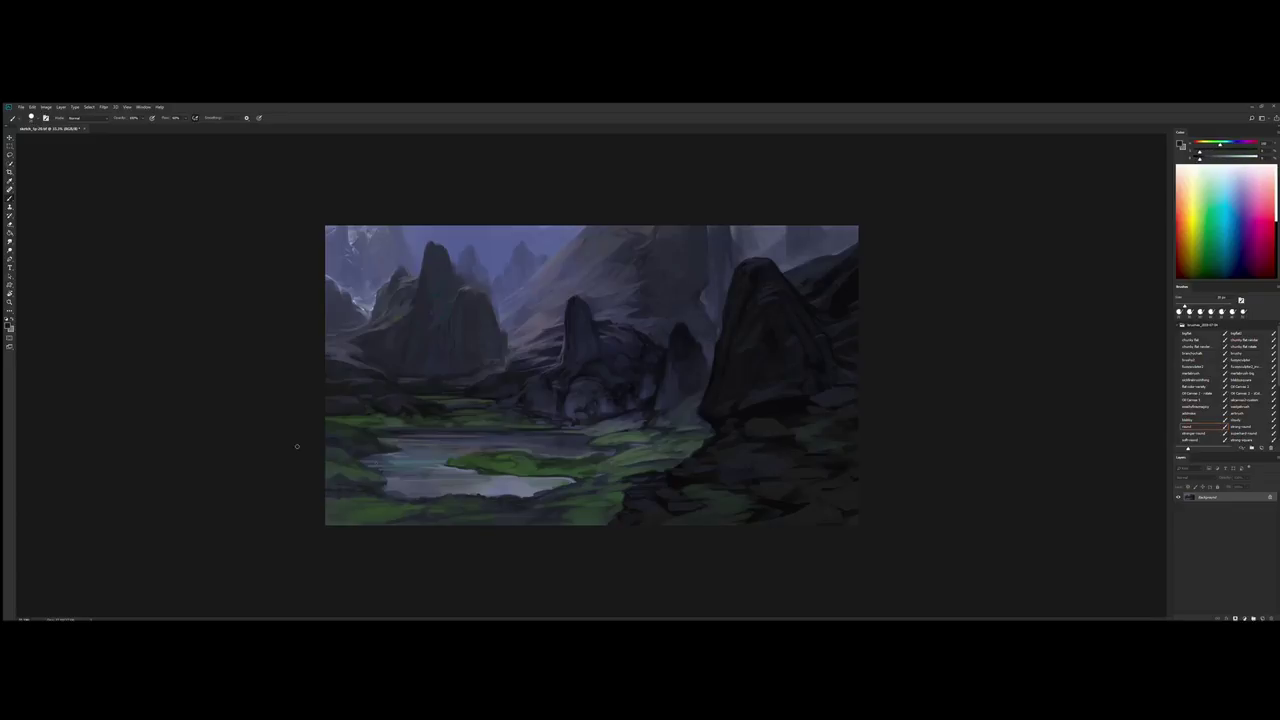
pyautogui.keyDown('alt'); pyautogui.click(387, 410); pyautogui.keyUp('alt')
pyautogui.keyDown('alt'); pyautogui.click(509, 398); pyautogui.keyUp('alt')
pyautogui.keyDown('alt'); pyautogui.click(531, 335); pyautogui.keyUp('alt')
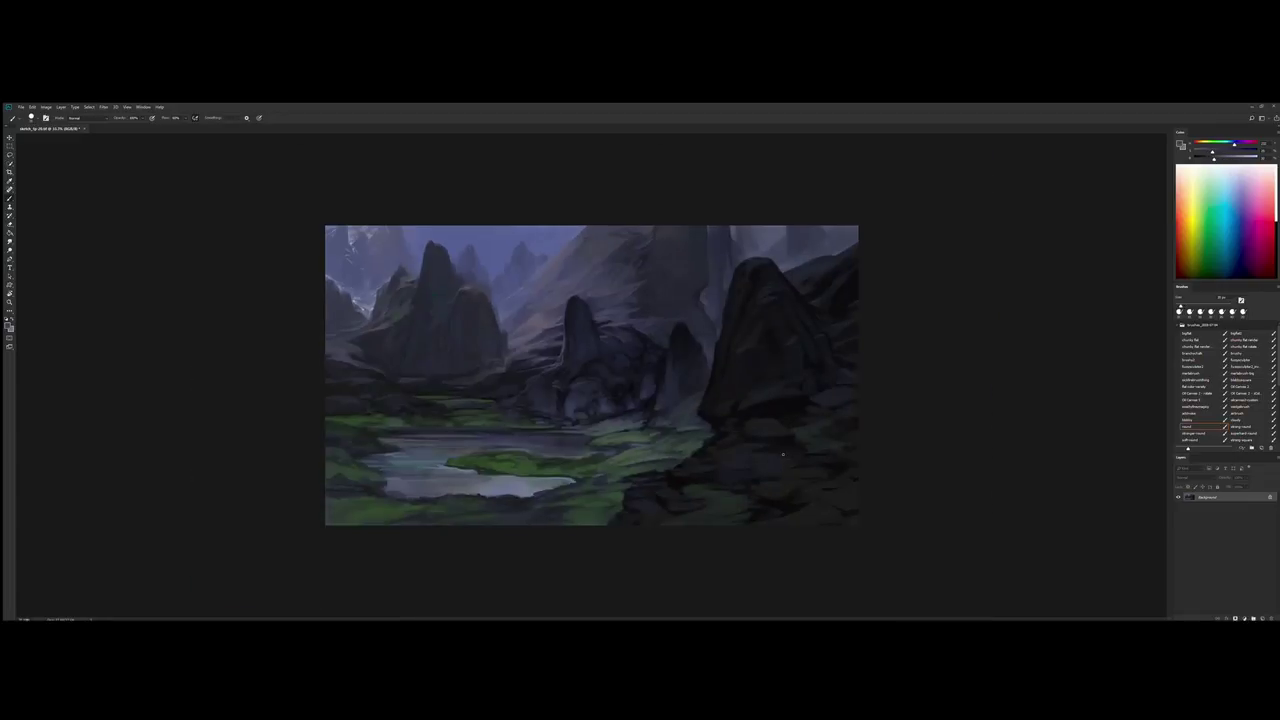